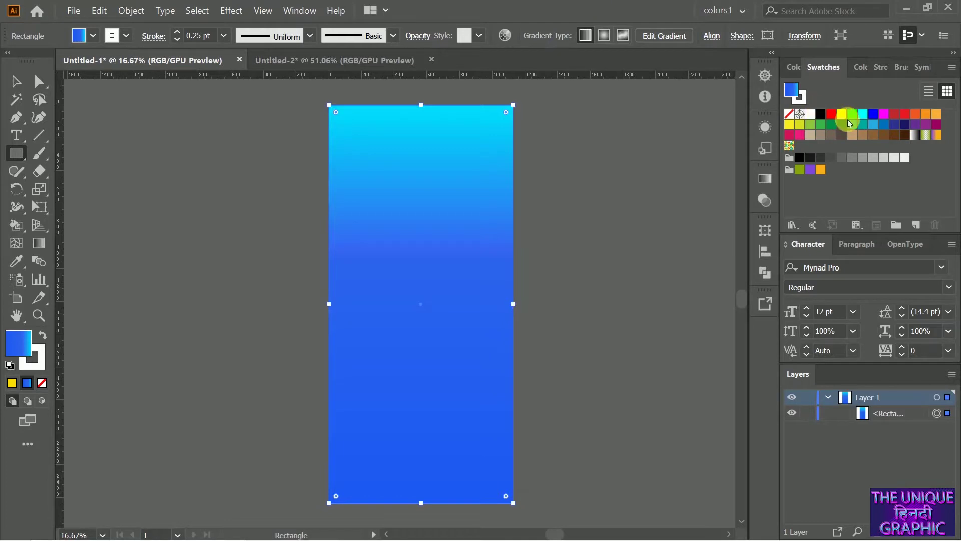
Replace the rectangle's gradient fill with a solid tan mixed as C 0, M 31, Y 61 and K 23.
{"action": "left_click", "coordinate": [841, 114]}
{"action": "left_click", "coordinate": [789, 125]}
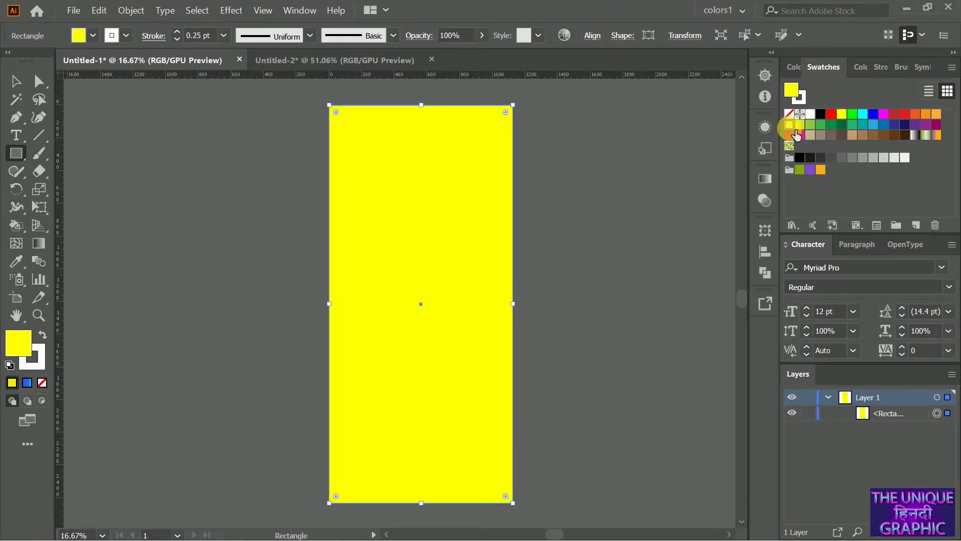
{"action": "left_click", "coordinate": [841, 115]}
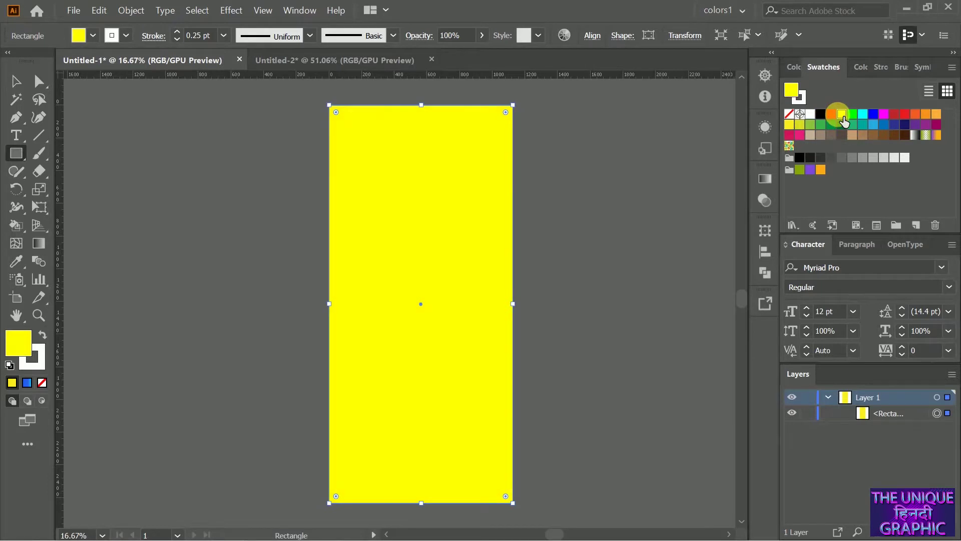
{"action": "left_click", "coordinate": [797, 67]}
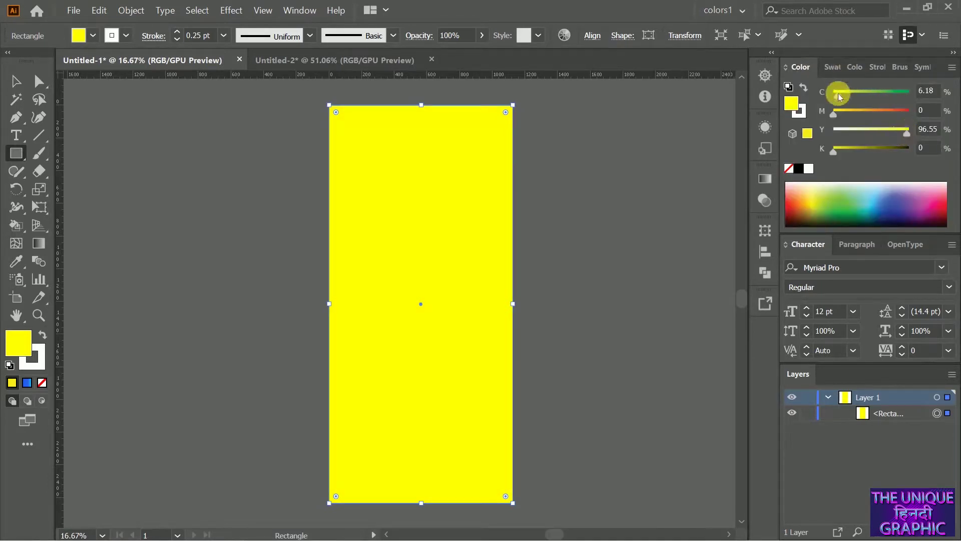
{"action": "left_click_drag", "start_coordinate": [852, 99], "coordinate": [824, 101]}
{"action": "left_click", "coordinate": [907, 135]}
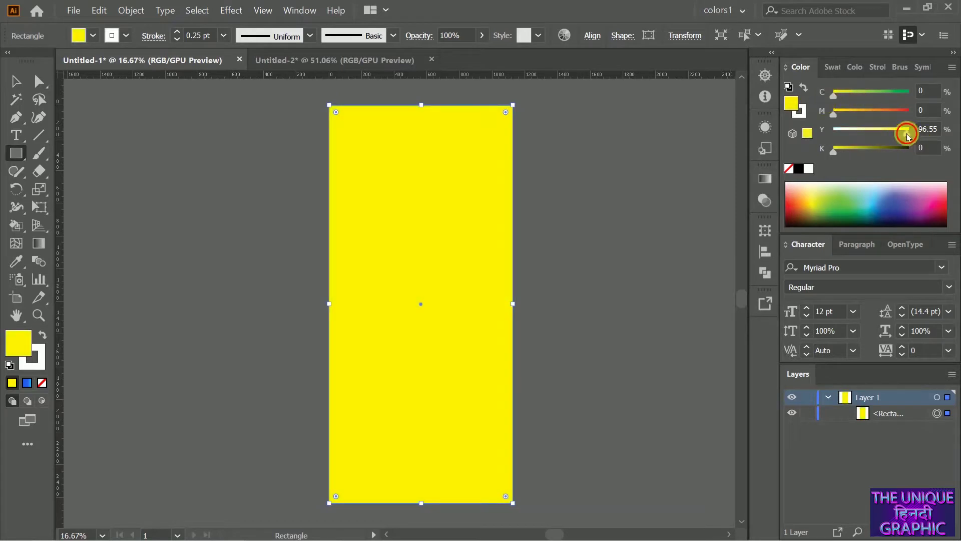
{"action": "left_click_drag", "start_coordinate": [832, 115], "coordinate": [852, 152]}
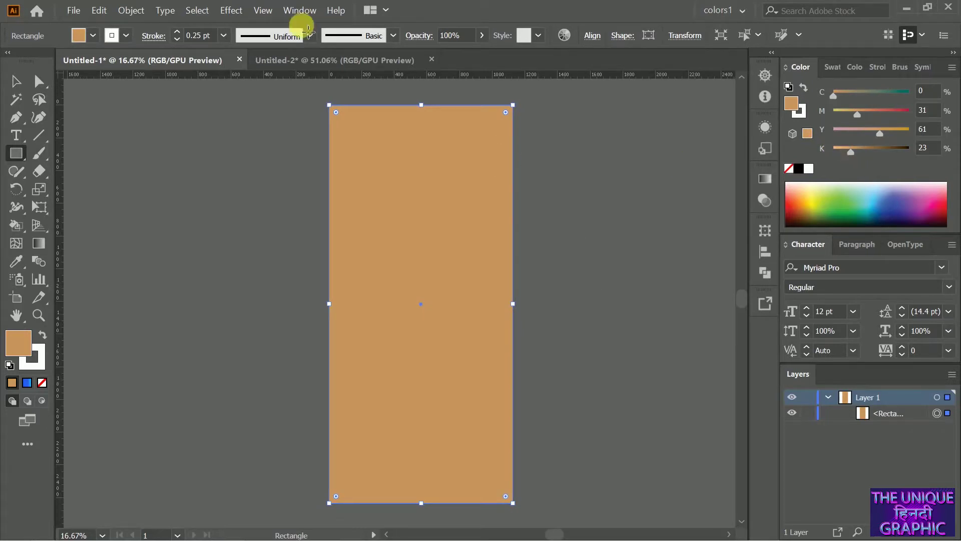
{"action": "key", "text": "a"}
{"action": "left_click", "coordinate": [14, 81]}
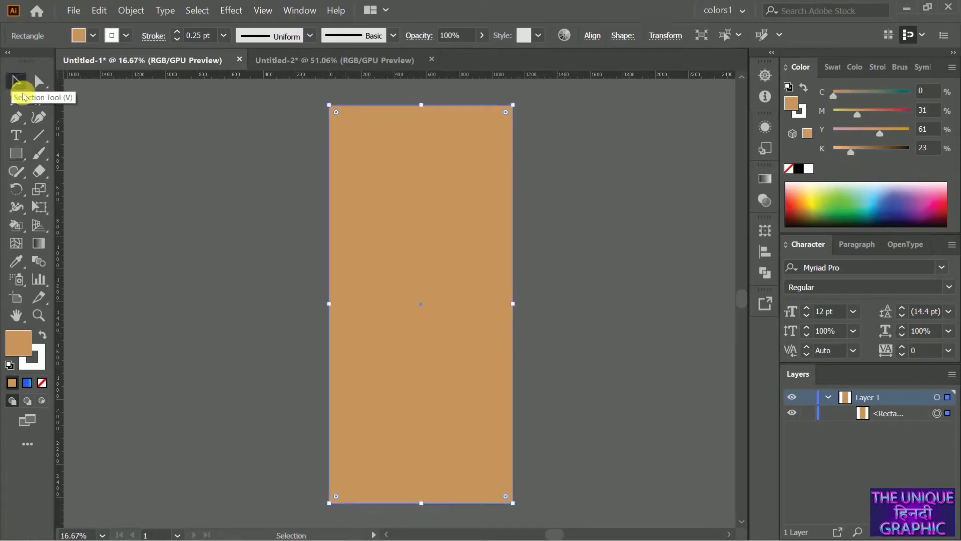
{"action": "left_click", "coordinate": [290, 60]}
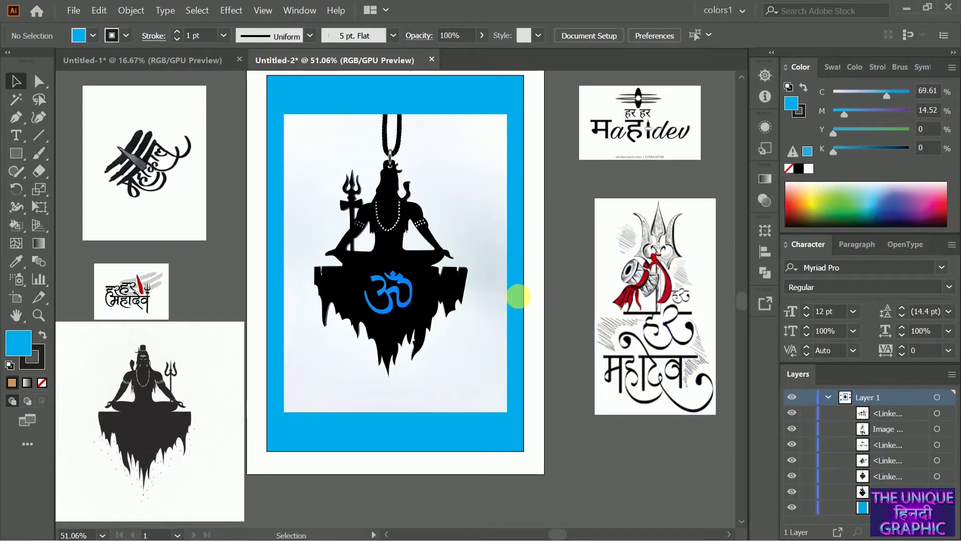
{"action": "left_click", "coordinate": [434, 248]}
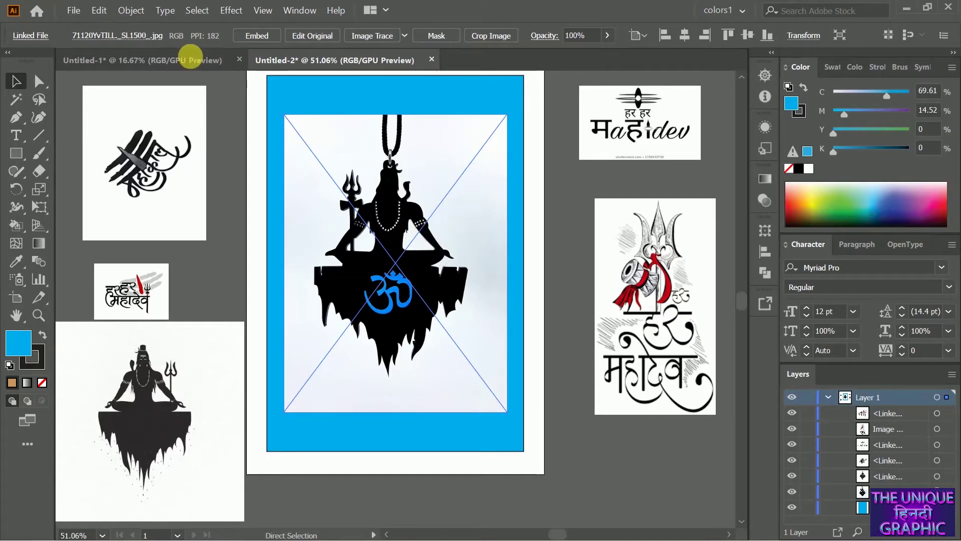
{"action": "left_click", "coordinate": [193, 60]}
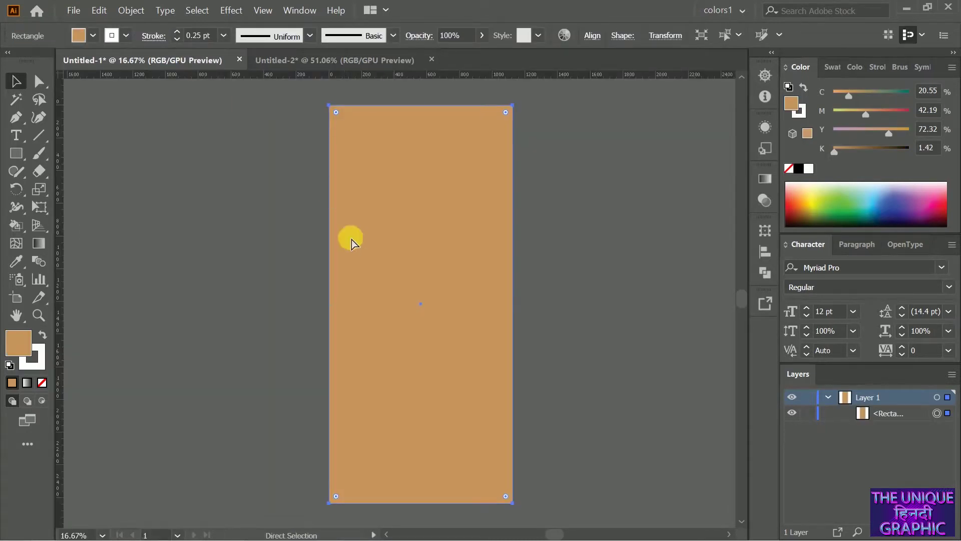
{"action": "key", "text": "ctrl"}
{"action": "key", "text": "a"}
Copy the large hanging Shiva silhouette image from the Untitled-2 document onto the tan rectangle in Untitled-1.
{"action": "left_click", "coordinate": [355, 61]}
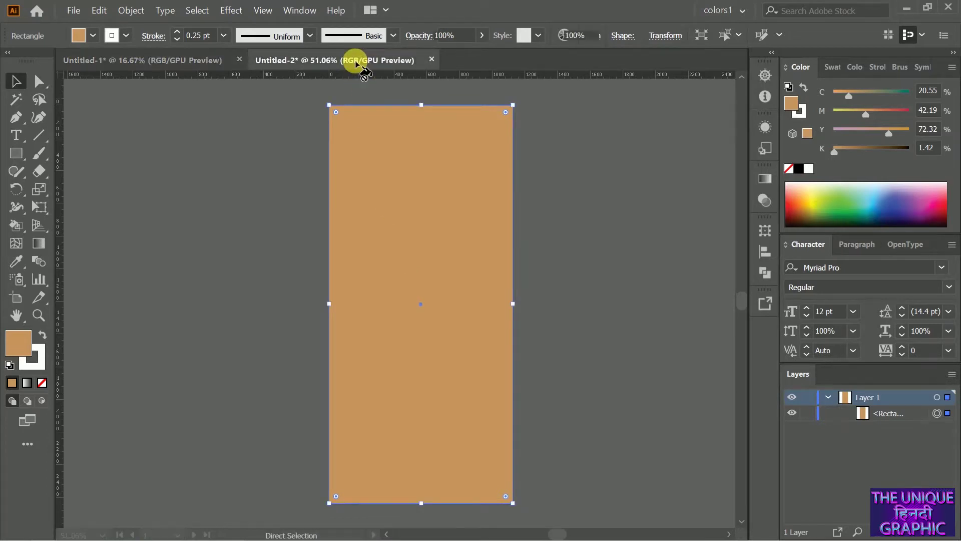
{"action": "left_click", "coordinate": [377, 133]}
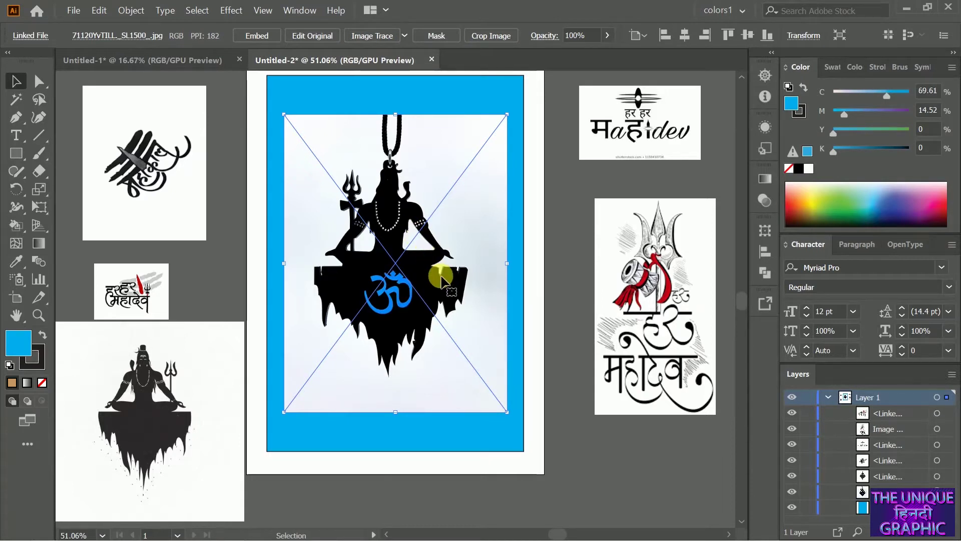
{"action": "key", "text": "a"}
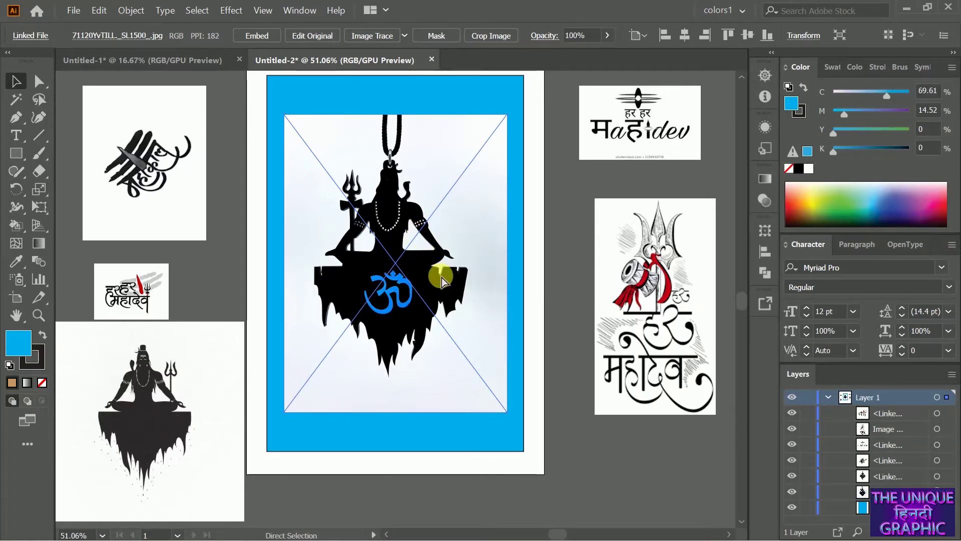
{"action": "left_click", "coordinate": [178, 60]}
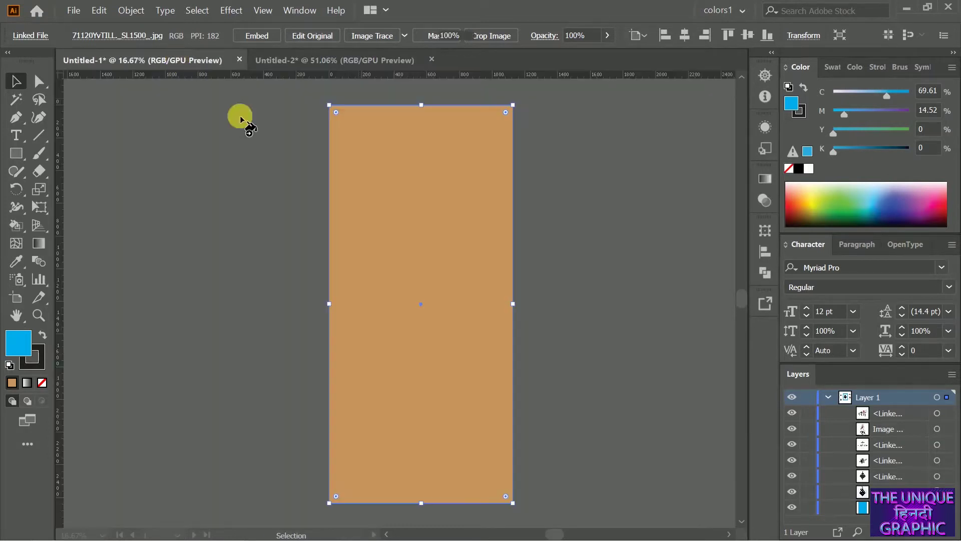
{"action": "left_click", "coordinate": [421, 259]}
{"action": "key", "text": "ctrl+v"}
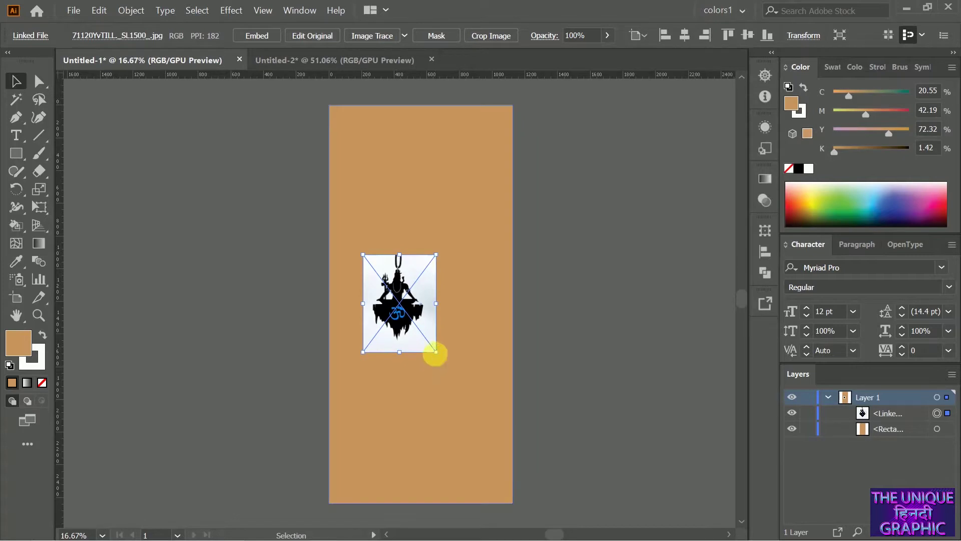
Stretch the Shiva image to the rectangle's full width and trace it with the Sketched Art preset.
{"action": "left_click_drag", "start_coordinate": [435, 351], "coordinate": [509, 419]}
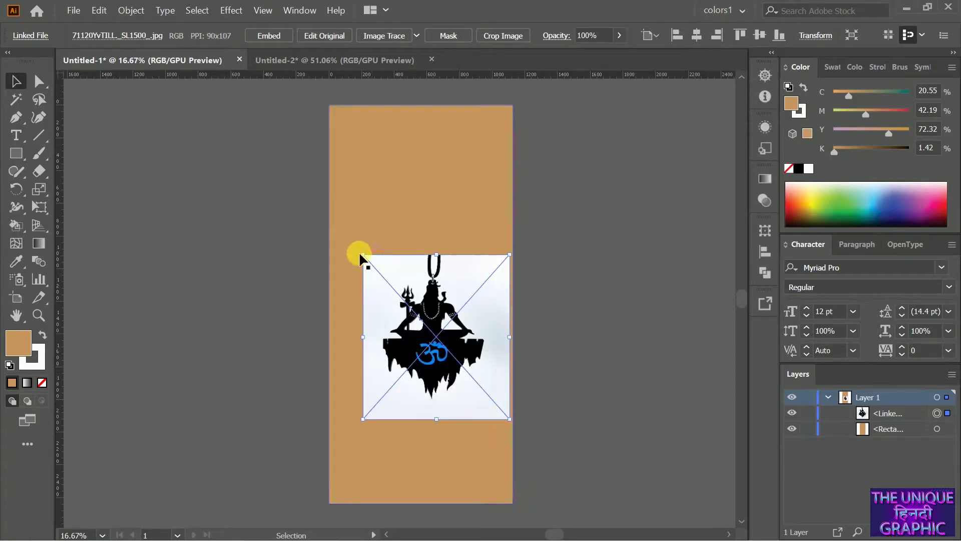
{"action": "left_click_drag", "start_coordinate": [363, 255], "coordinate": [329, 197]}
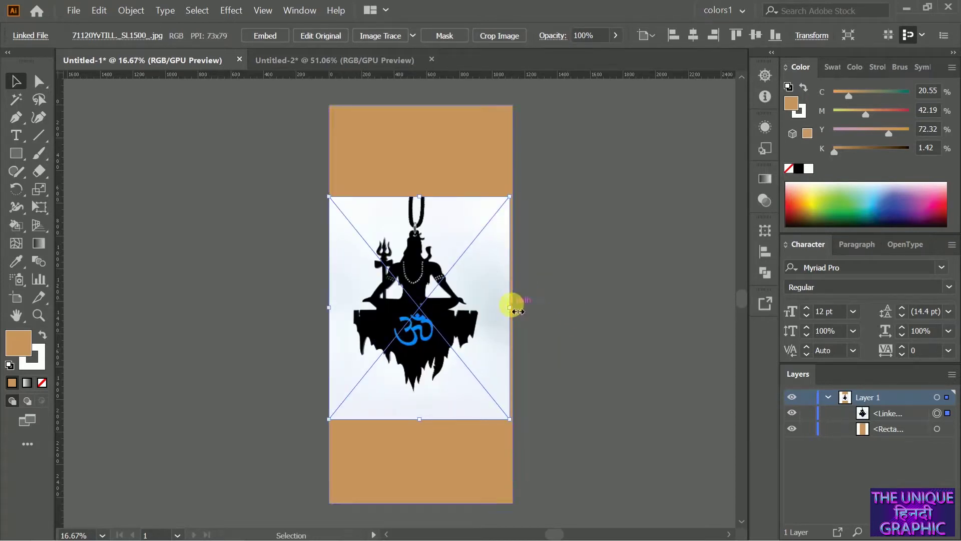
{"action": "left_click_drag", "start_coordinate": [510, 307], "coordinate": [512, 306]}
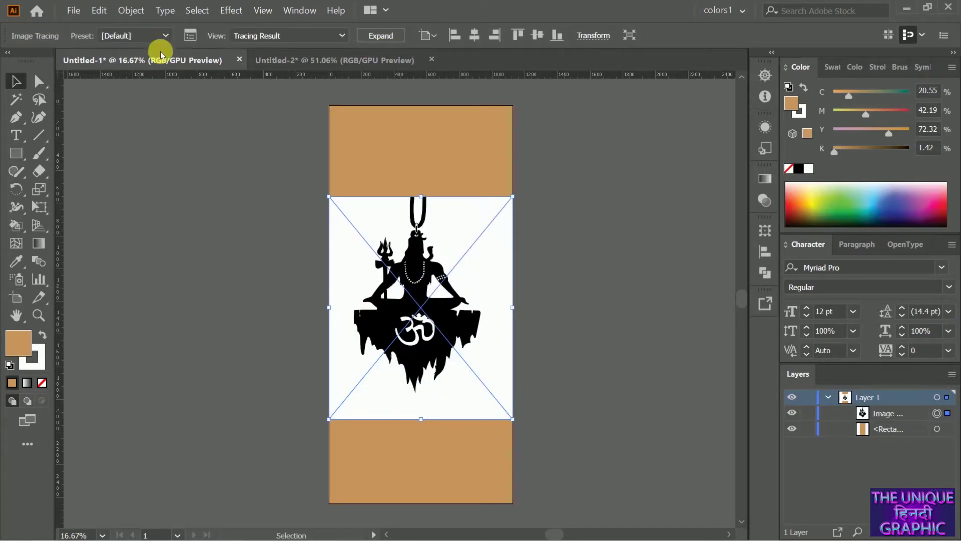
{"action": "left_click", "coordinate": [164, 37]}
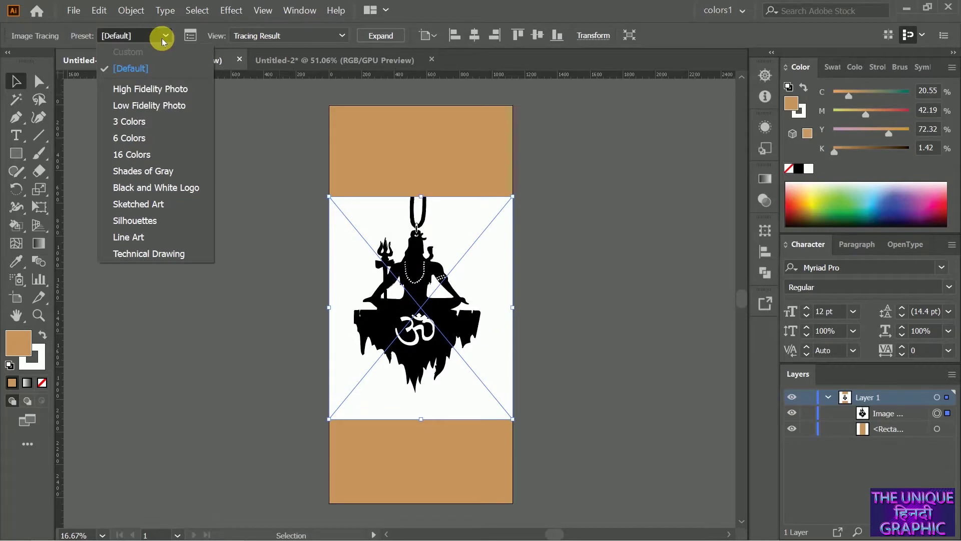
{"action": "left_click", "coordinate": [161, 205]}
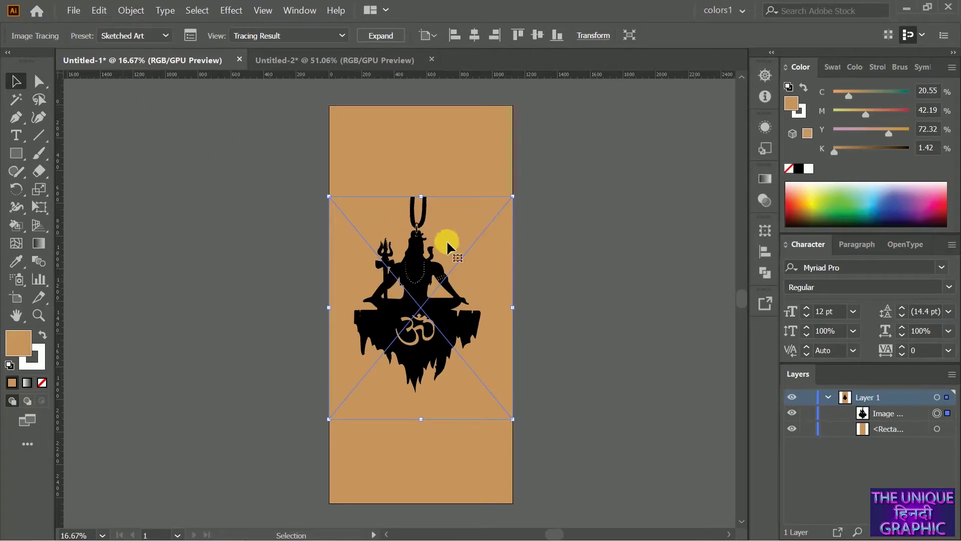
Enlarge the traced Shiva silhouette to nearly fill the artboard's width, centred horizontally and aligned to the top edge.
{"action": "left_click_drag", "start_coordinate": [415, 267], "coordinate": [418, 237]}
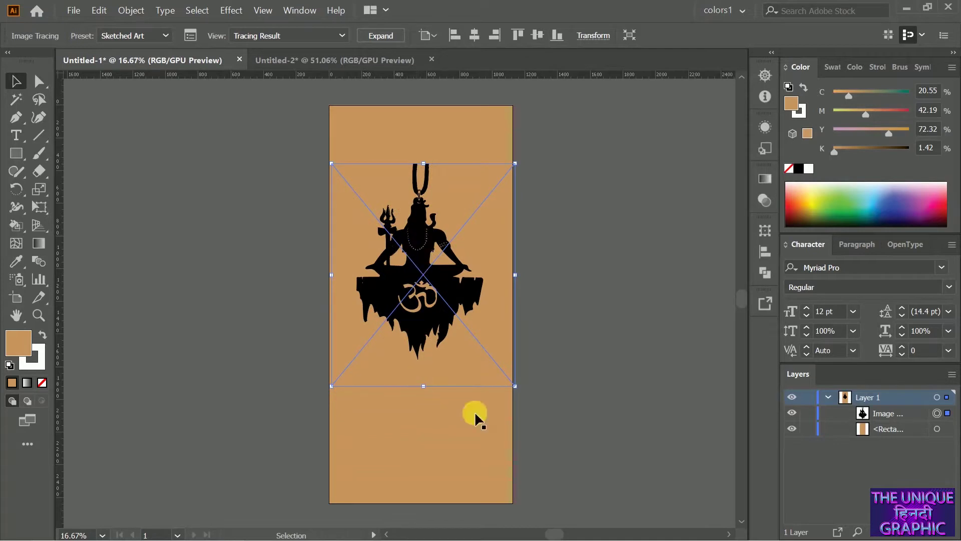
{"action": "left_click_drag", "start_coordinate": [332, 387], "coordinate": [278, 457]}
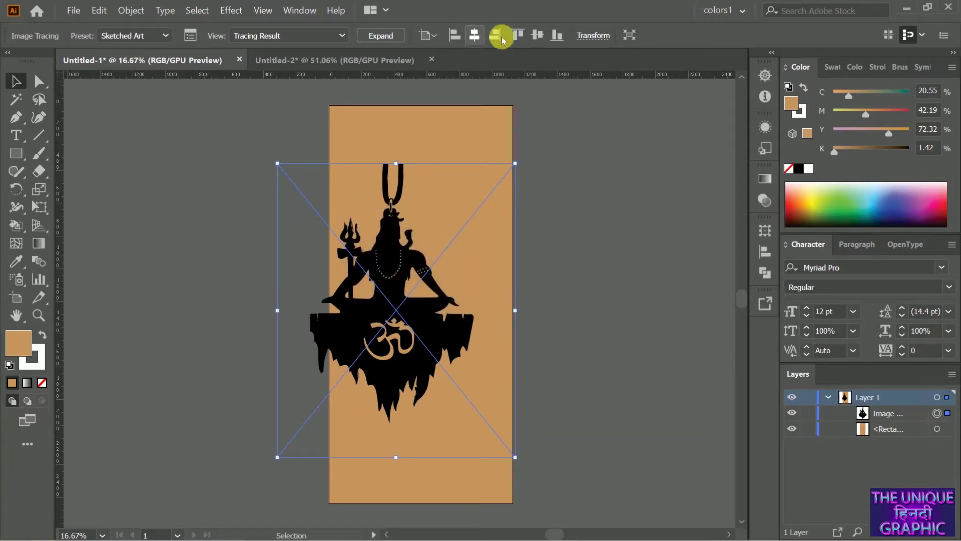
{"action": "left_click", "coordinate": [518, 34]}
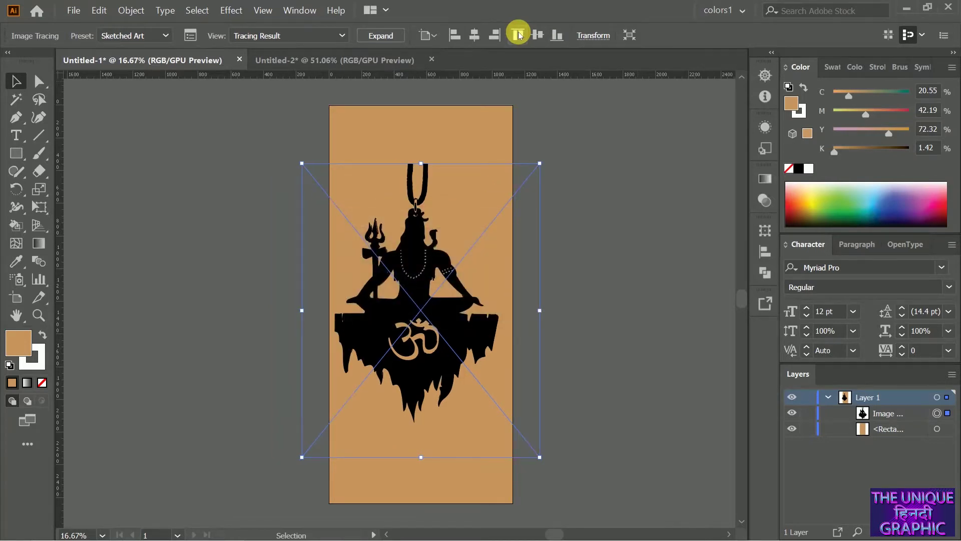
{"action": "left_click", "coordinate": [518, 35]}
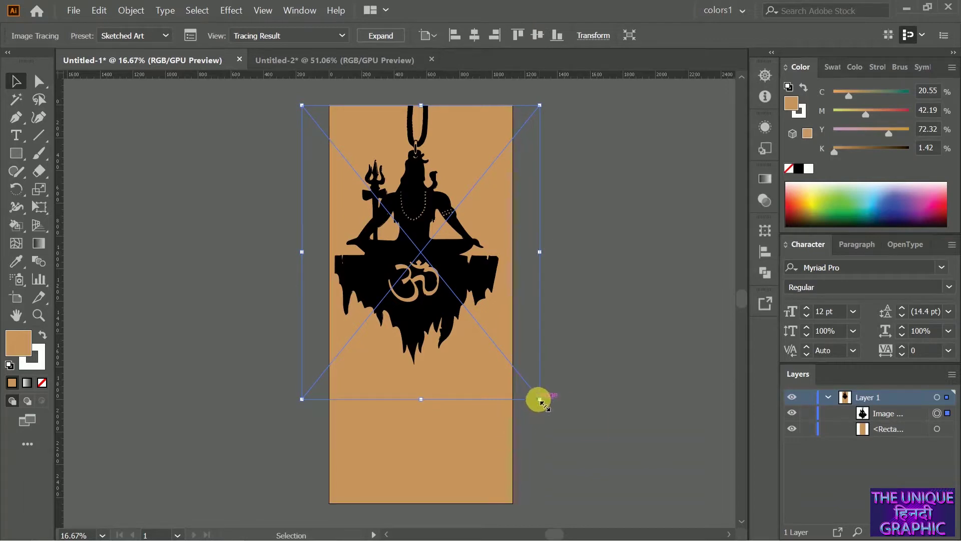
{"action": "left_click_drag", "start_coordinate": [540, 399], "coordinate": [550, 403]}
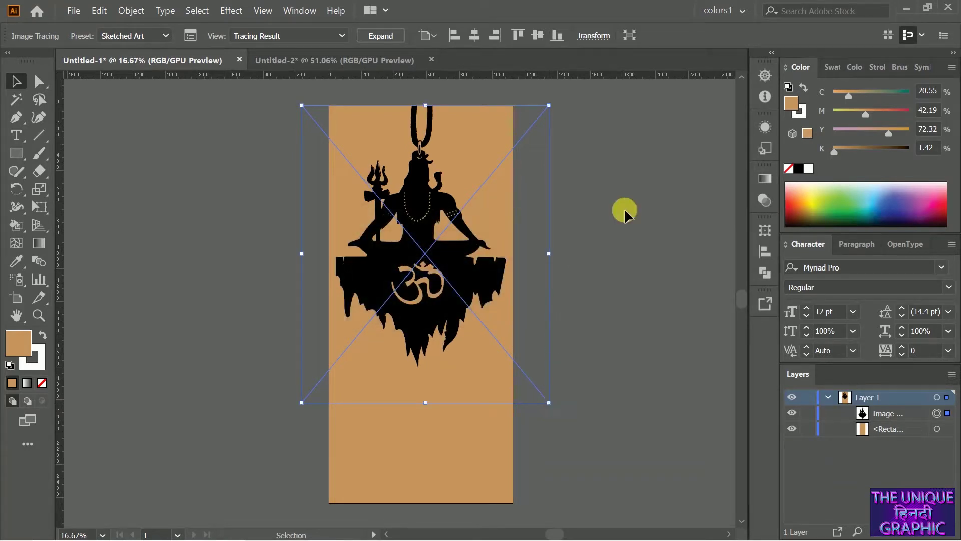
{"action": "left_click", "coordinate": [624, 210]}
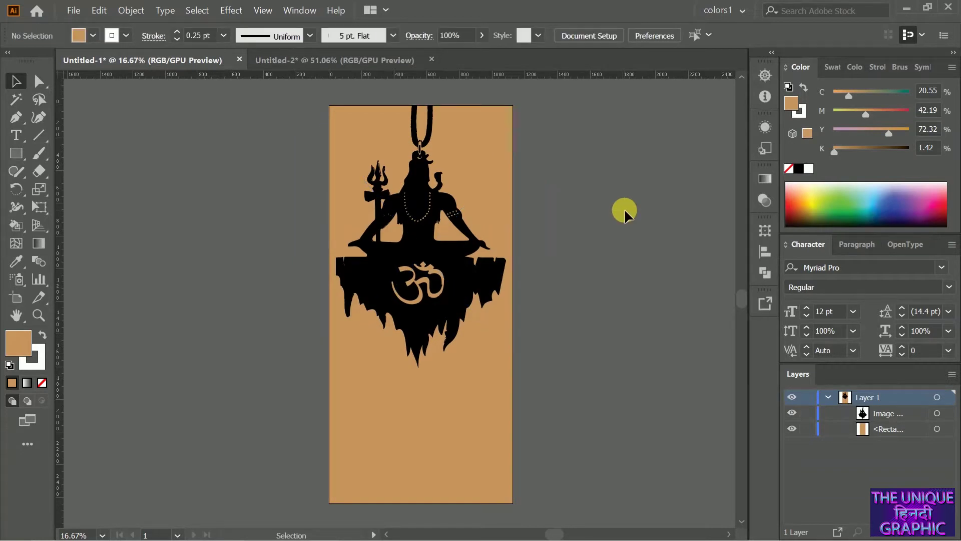
Copy the slanted महाकाल calligraphy image from Untitled-2 into Untitled-1 and place it below the Shiva silhouette.
{"action": "left_click", "coordinate": [372, 69]}
{"action": "left_click", "coordinate": [156, 125]}
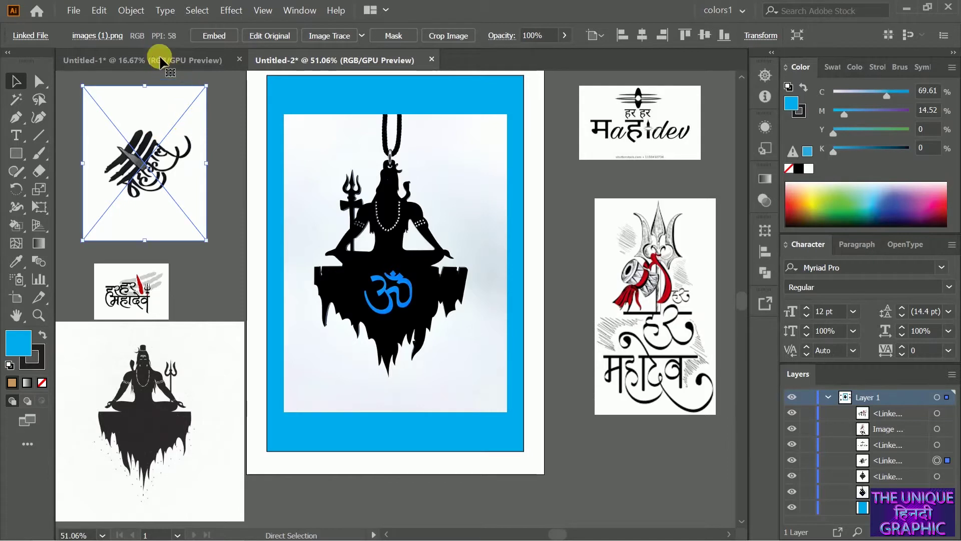
{"action": "left_click_drag", "start_coordinate": [160, 60], "coordinate": [161, 55]}
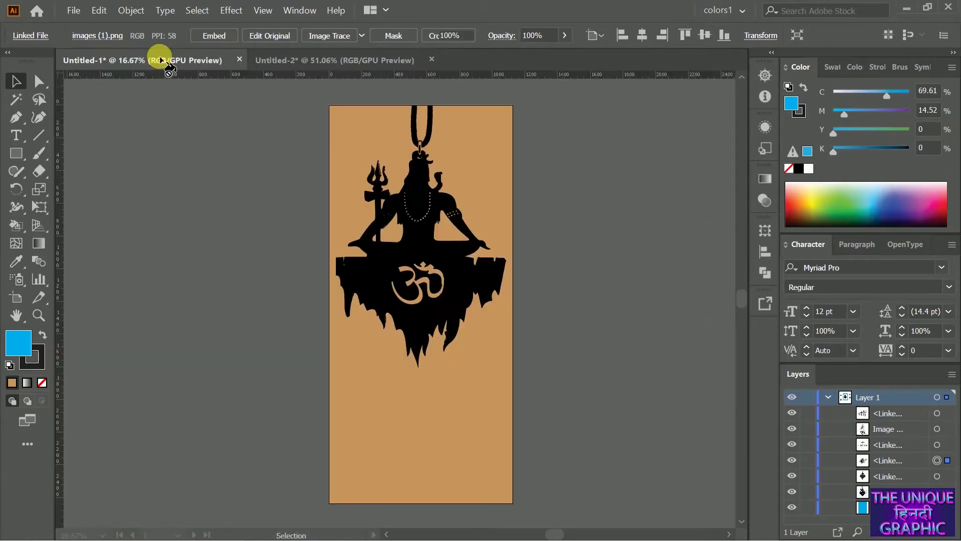
{"action": "left_click_drag", "start_coordinate": [403, 434], "coordinate": [393, 459]}
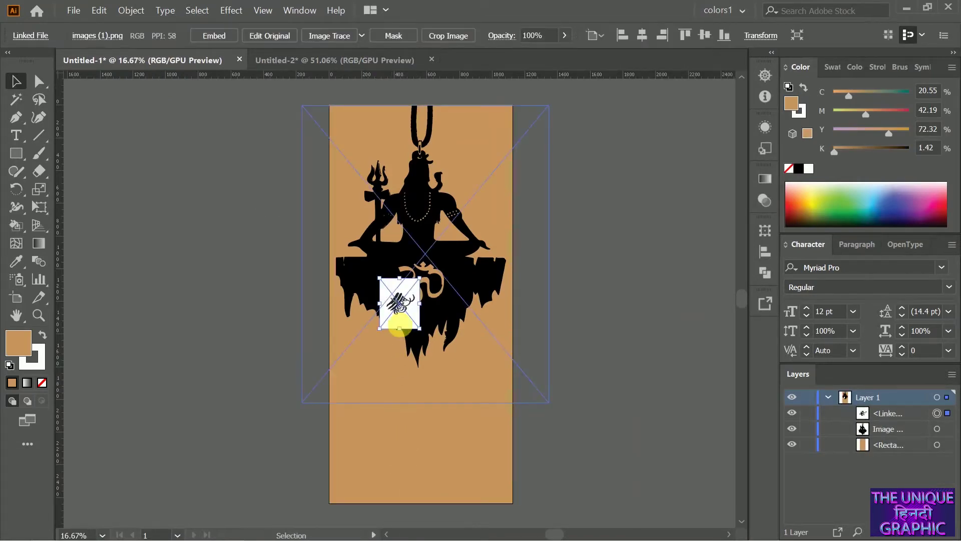
{"action": "left_click_drag", "start_coordinate": [401, 308], "coordinate": [415, 433]}
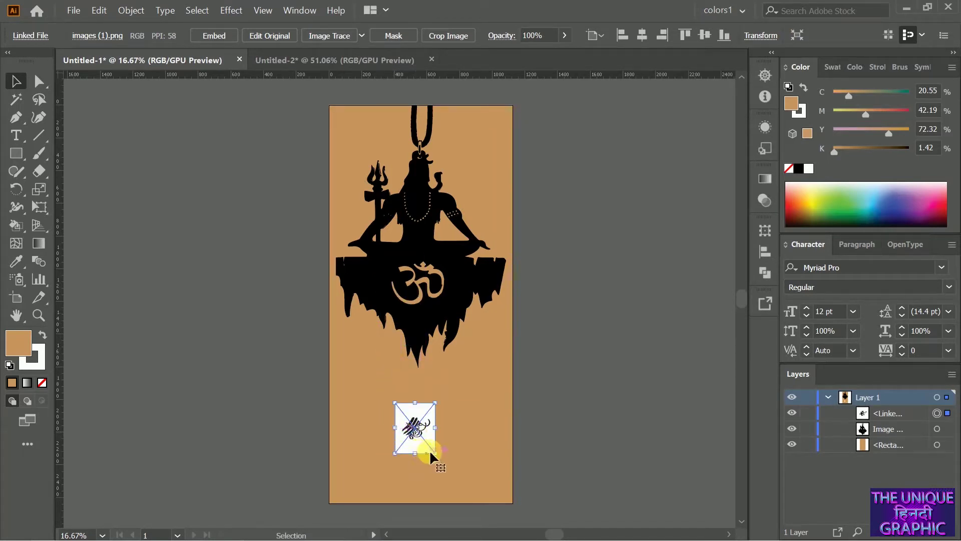
Enlarge the calligraphy image to reach the artboard's bottom edge and trace it with the Sketched Art preset.
{"action": "left_click_drag", "start_coordinate": [438, 456], "coordinate": [550, 510]}
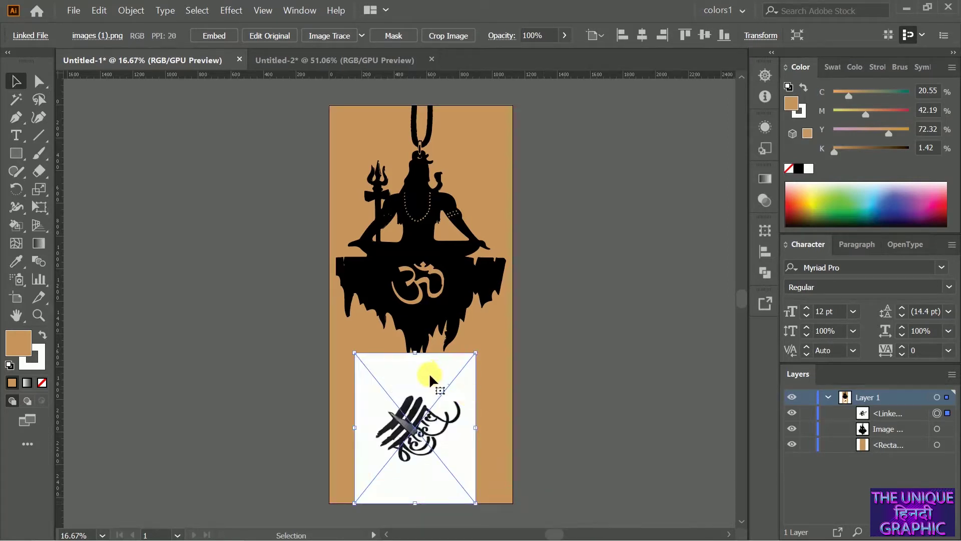
{"action": "left_click", "coordinate": [328, 35]}
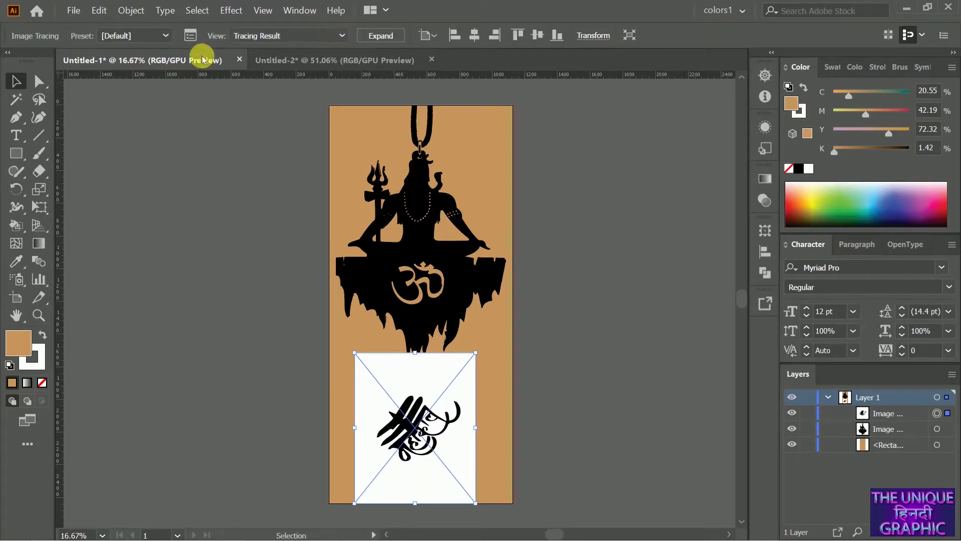
{"action": "left_click", "coordinate": [168, 35]}
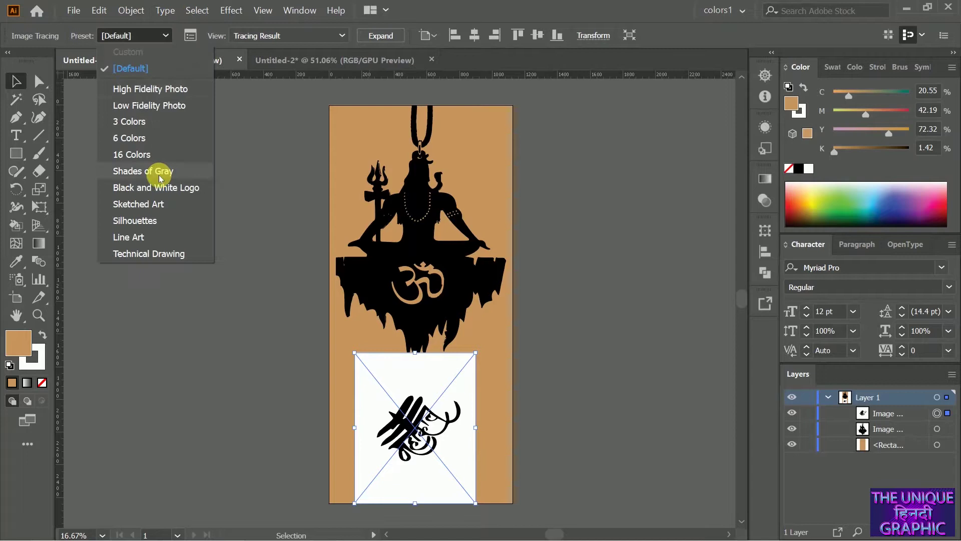
{"action": "left_click", "coordinate": [158, 203]}
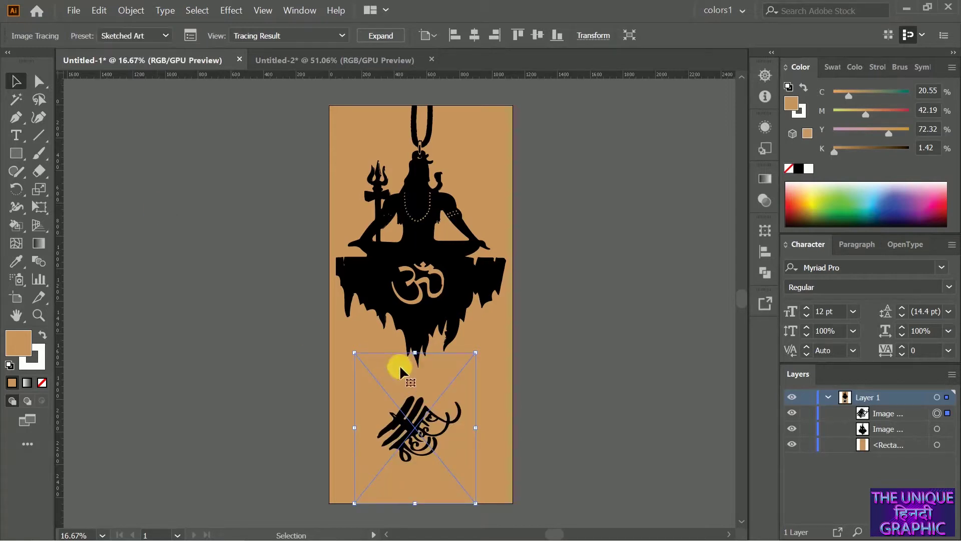
Rotate the slanted महाकाल lettering clockwise until it reads nearly level, enlarge it, and centre it horizontally below the Shiva silhouette.
{"action": "left_click_drag", "start_coordinate": [483, 353], "coordinate": [513, 420]}
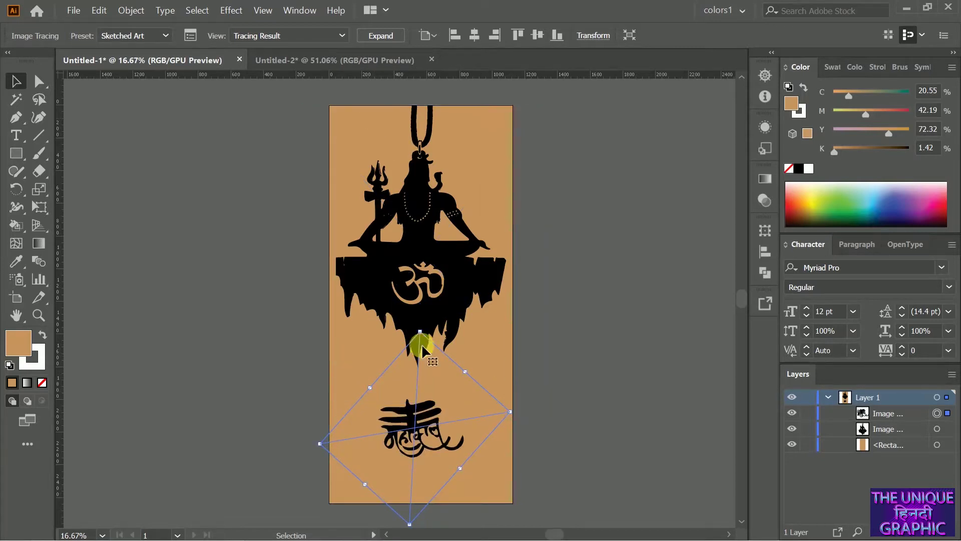
{"action": "left_click_drag", "start_coordinate": [425, 339], "coordinate": [407, 247]}
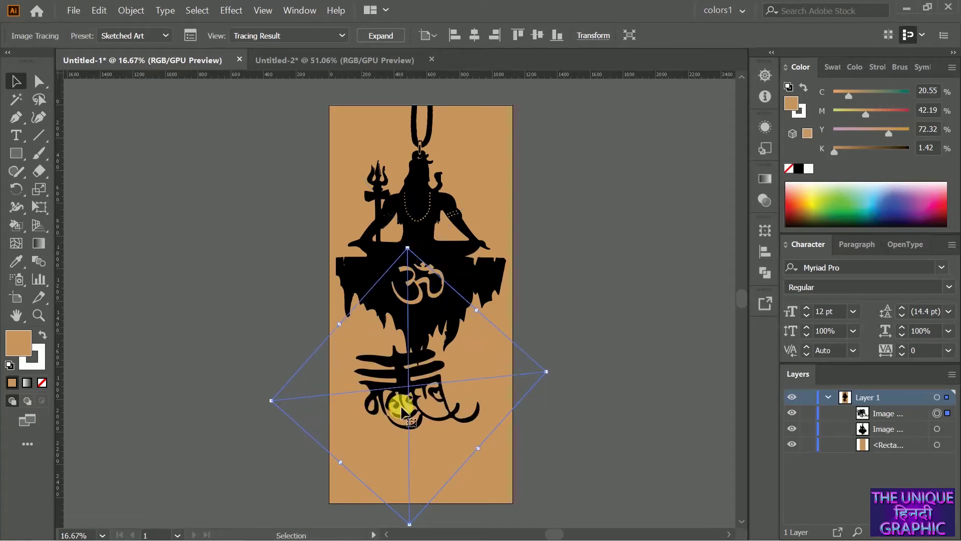
{"action": "scroll", "coordinate": [401, 403], "scroll_direction": "down", "scroll_amount": 2}
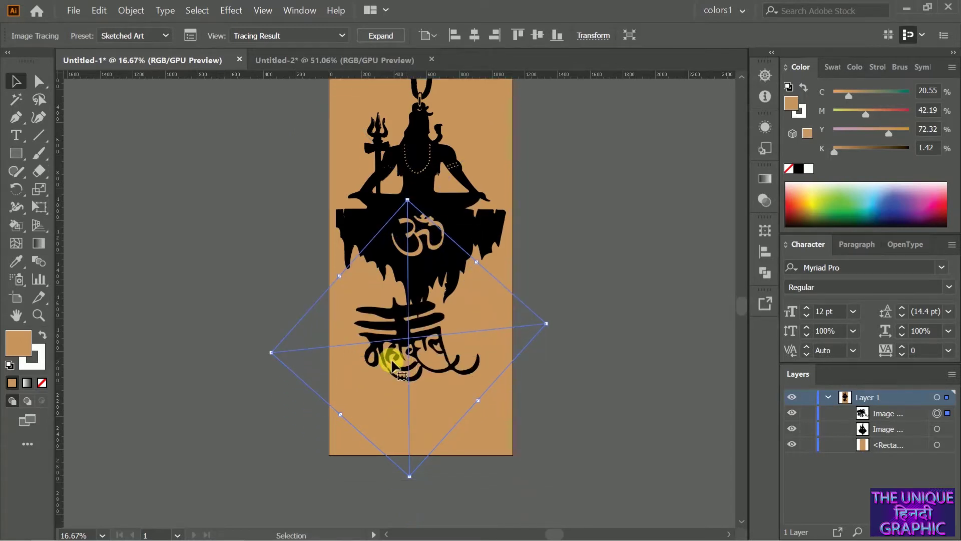
{"action": "left_click_drag", "start_coordinate": [386, 360], "coordinate": [400, 394]}
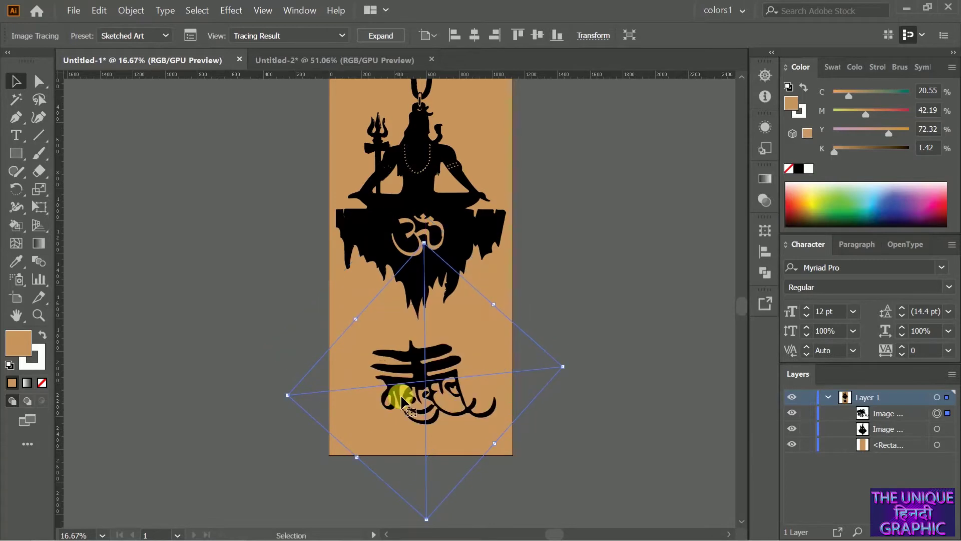
{"action": "left_click", "coordinate": [474, 35]}
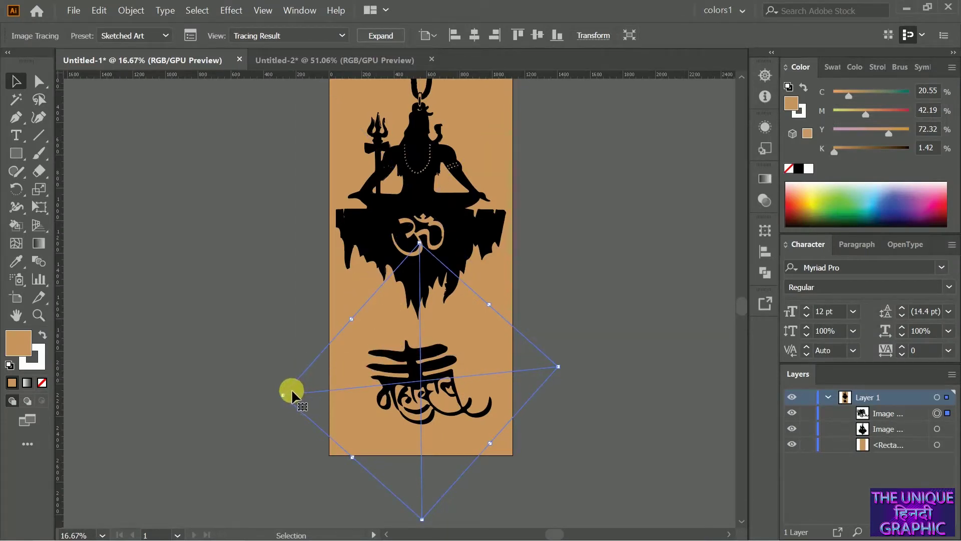
Enlarge the महाकाल lettering a little more, tilt it slightly upward to the right, nudge it right, and deselect it.
{"action": "left_click_drag", "start_coordinate": [285, 399], "coordinate": [261, 400]}
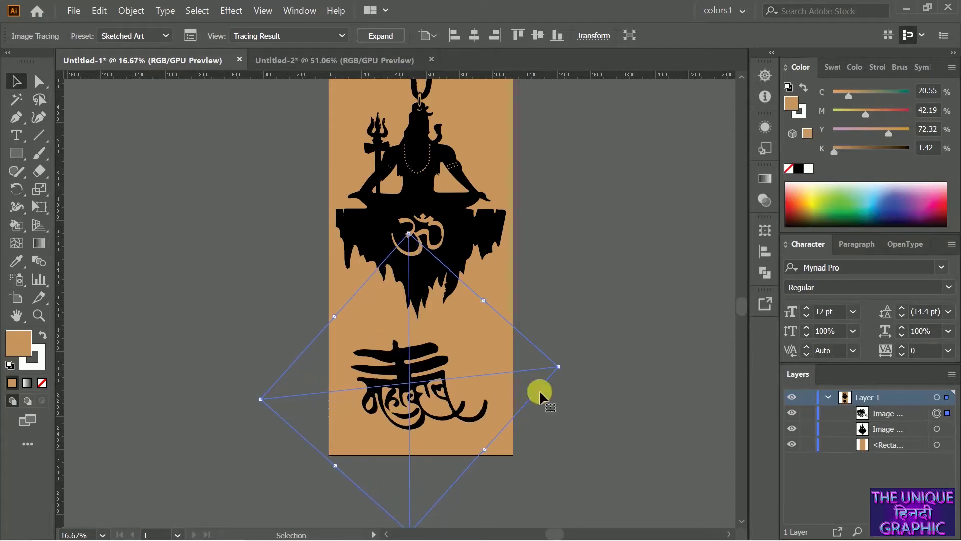
{"action": "left_click_drag", "start_coordinate": [558, 367], "coordinate": [567, 366]}
{"action": "left_click_drag", "start_coordinate": [416, 250], "coordinate": [402, 229]}
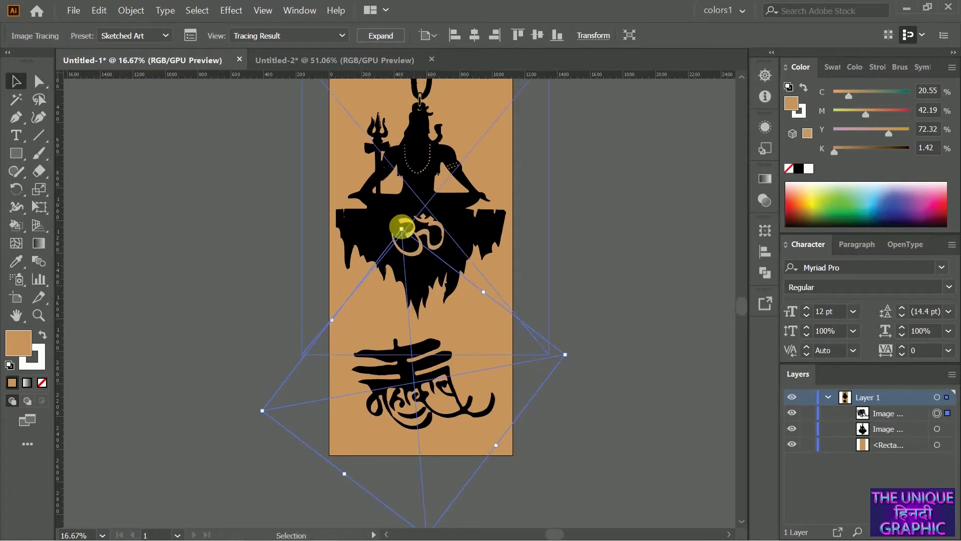
{"action": "left_click_drag", "start_coordinate": [481, 386], "coordinate": [488, 384]}
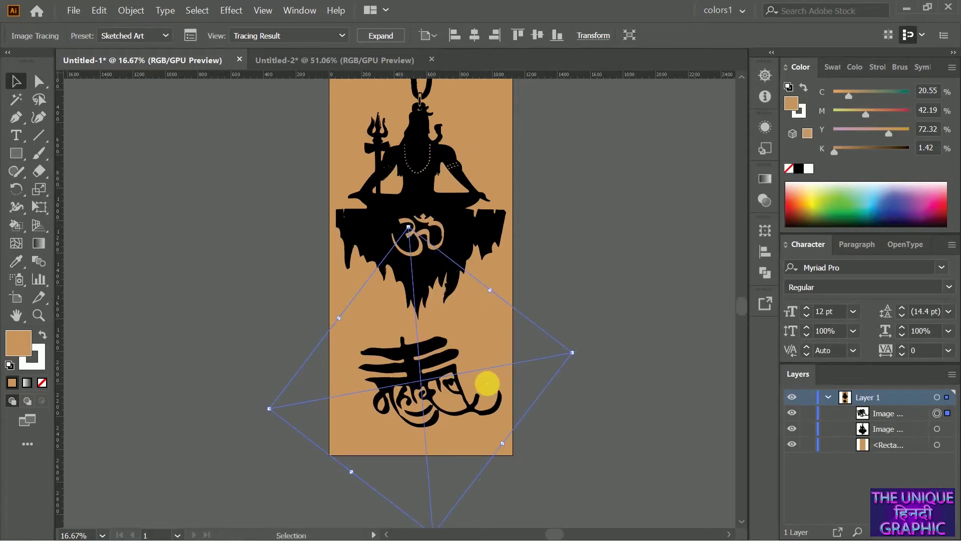
{"action": "left_click", "coordinate": [618, 420]}
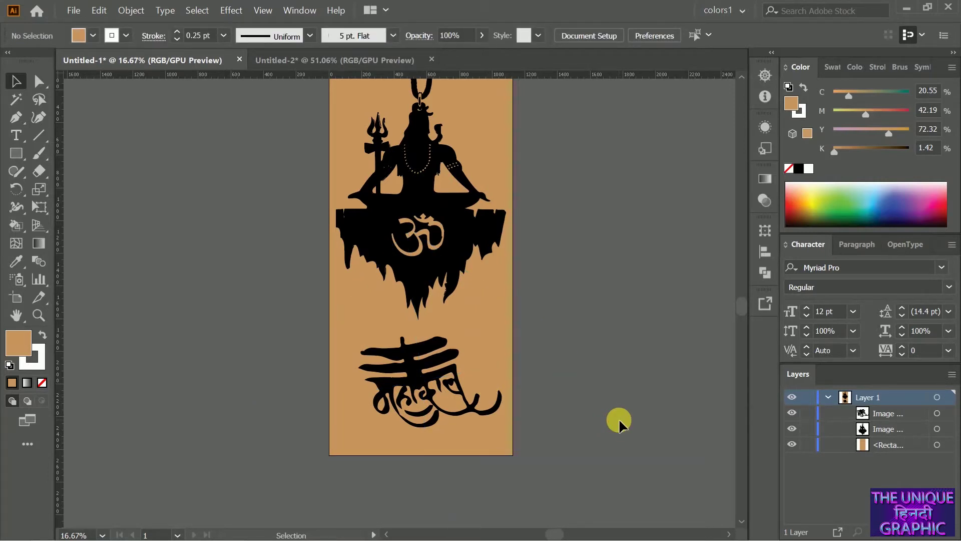
{"action": "scroll", "coordinate": [620, 421], "scroll_direction": "up", "scroll_amount": 1}
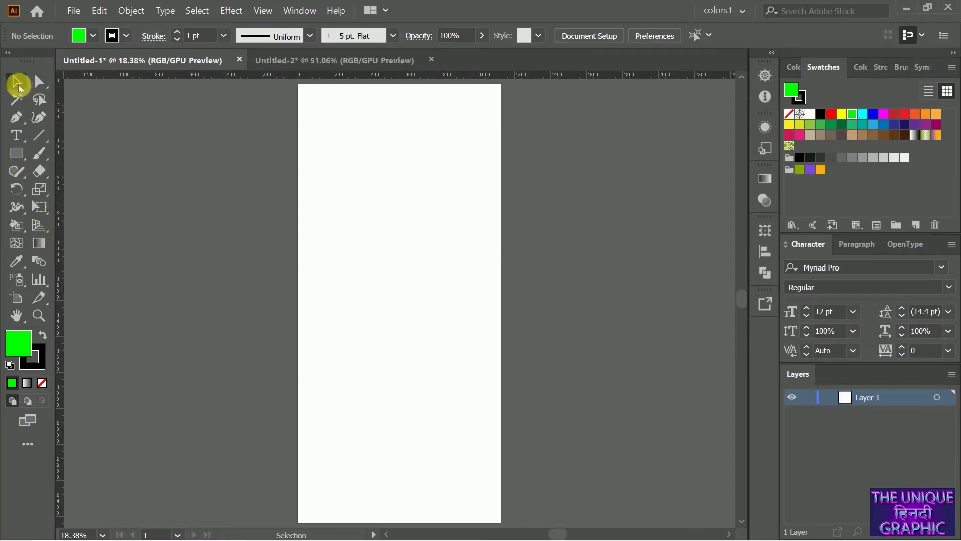
Draw a green 1125 × 2435 px rectangle covering the whole blank artboard.
{"action": "left_click", "coordinate": [15, 152]}
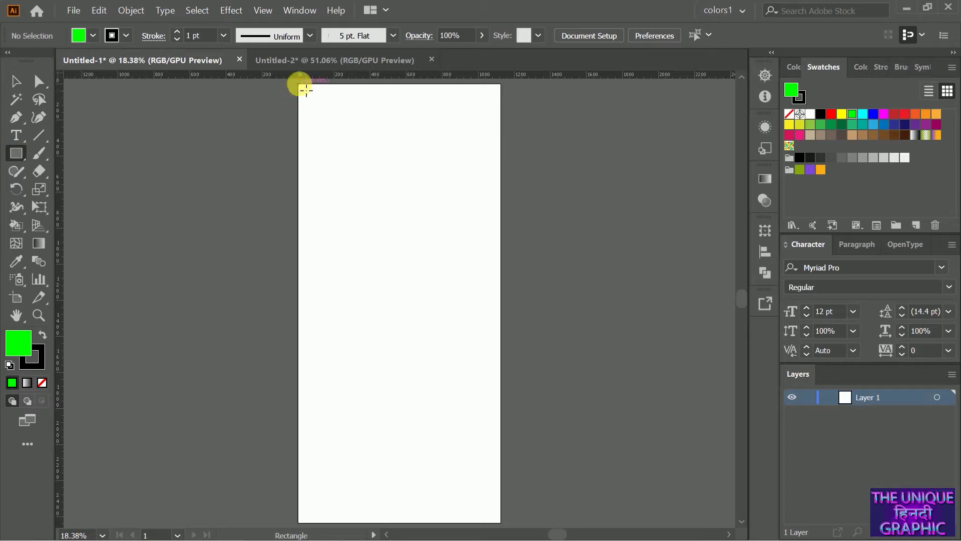
{"action": "left_click_drag", "start_coordinate": [306, 91], "coordinate": [507, 527]}
{"action": "left_click", "coordinate": [507, 527]}
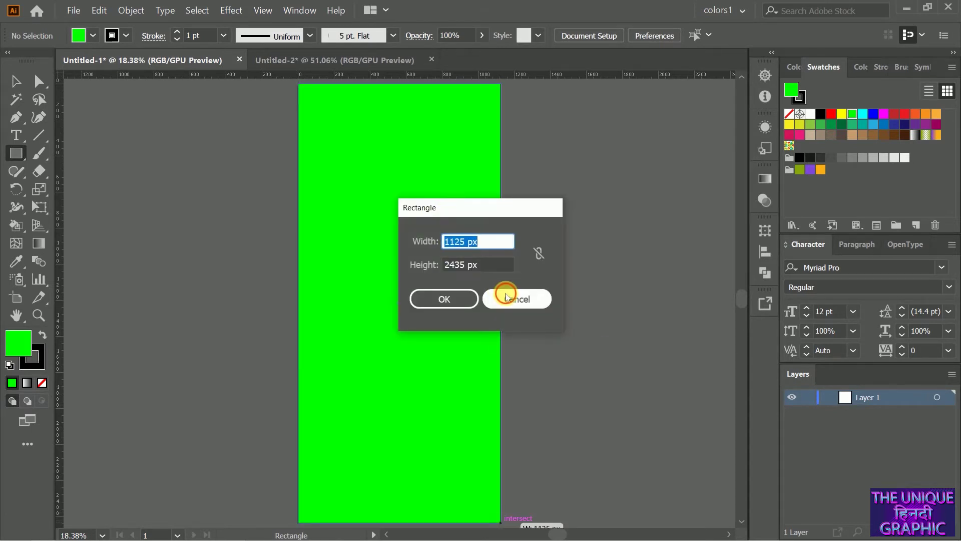
{"action": "left_click", "coordinate": [507, 296]}
{"action": "left_click", "coordinate": [12, 84]}
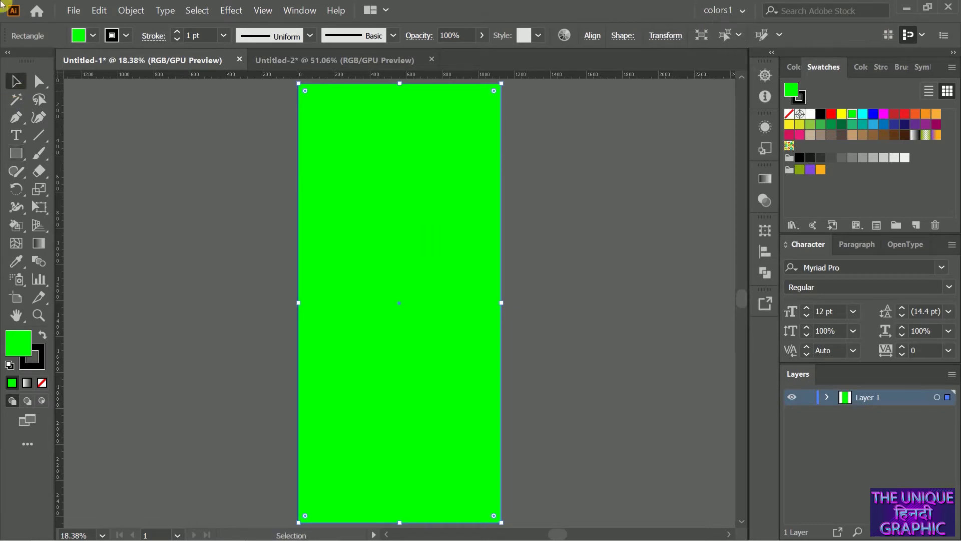
Copy the Shiva image with the trident beside the figure's raised rock seat from Untitled-2 into Untitled-1.
{"action": "left_click", "coordinate": [352, 61]}
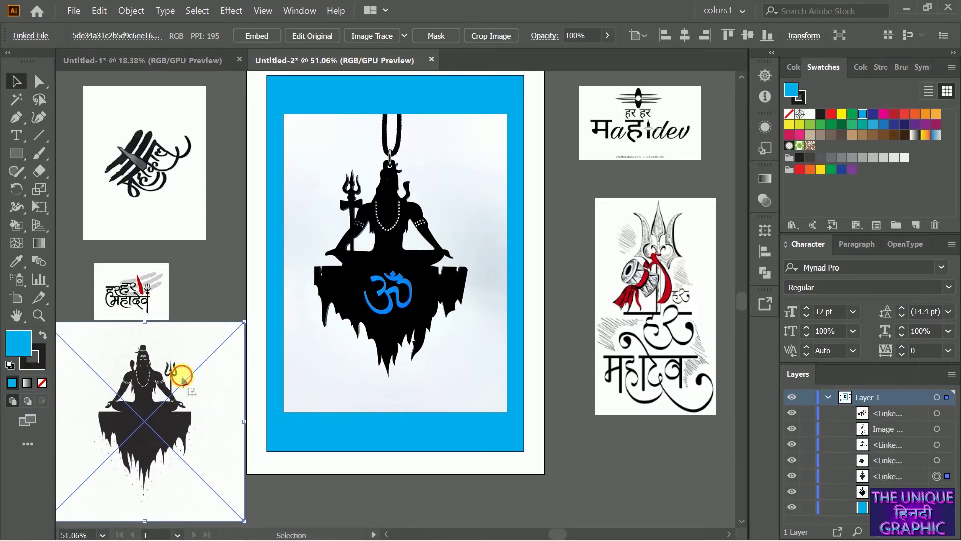
{"action": "left_click", "coordinate": [182, 376]}
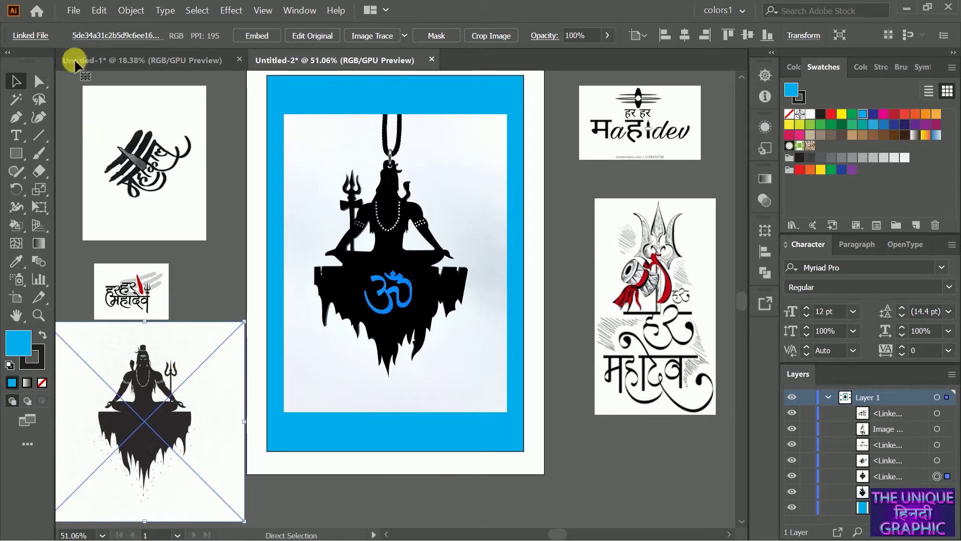
{"action": "left_click", "coordinate": [97, 59]}
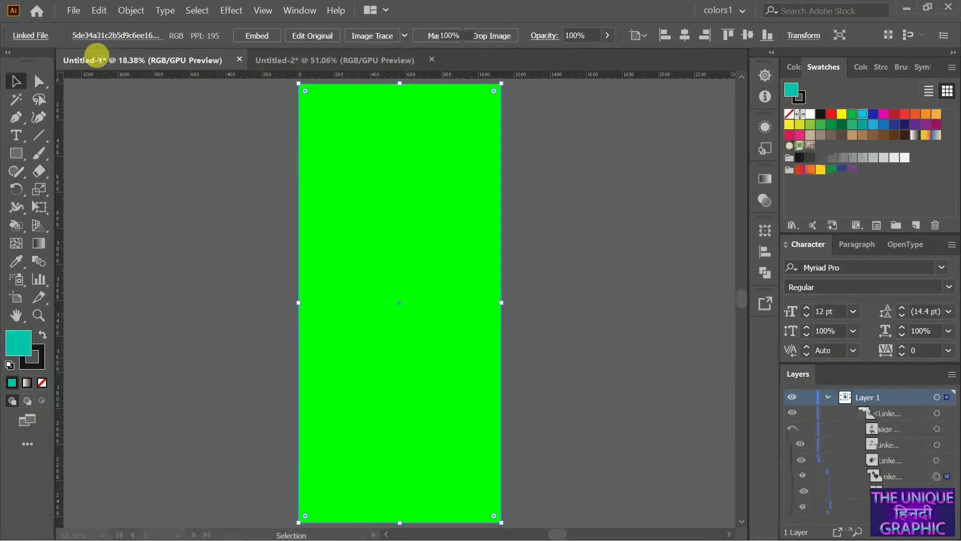
{"action": "key", "text": "ctrl+v"}
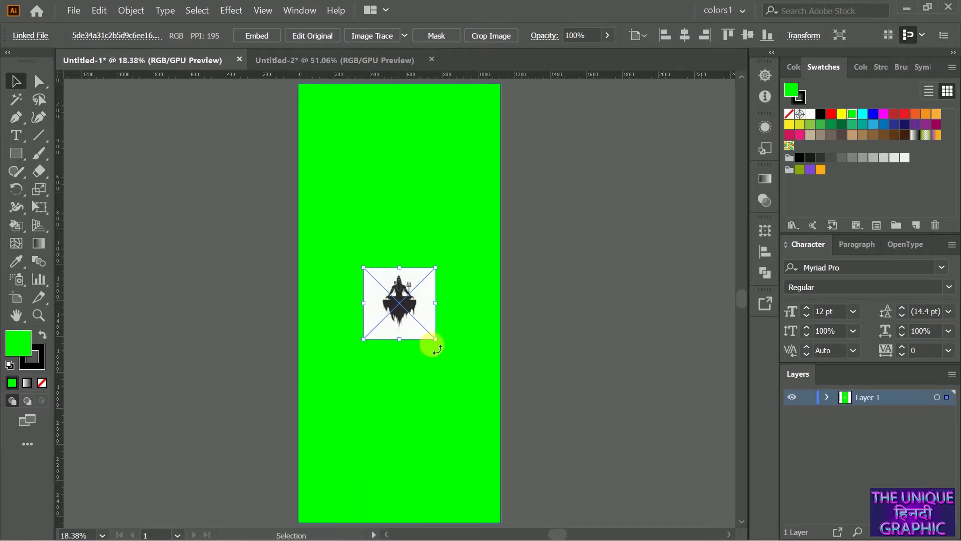
Enlarge the Shiva image from its centre and stretch it taller until the floating rock spans the artboard's width.
{"action": "left_click_drag", "start_coordinate": [435, 345], "coordinate": [515, 532]}
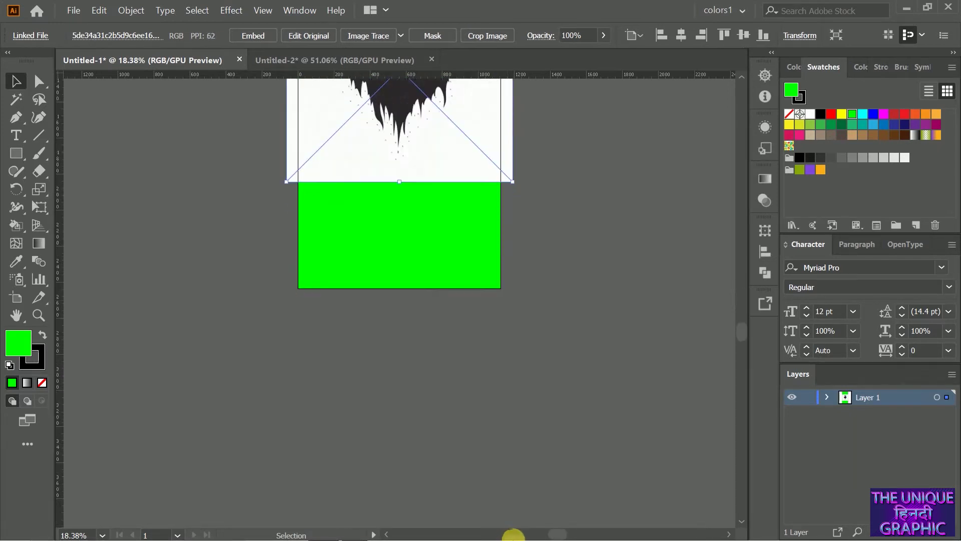
{"action": "scroll", "coordinate": [490, 322], "scroll_direction": "up", "scroll_amount": 8}
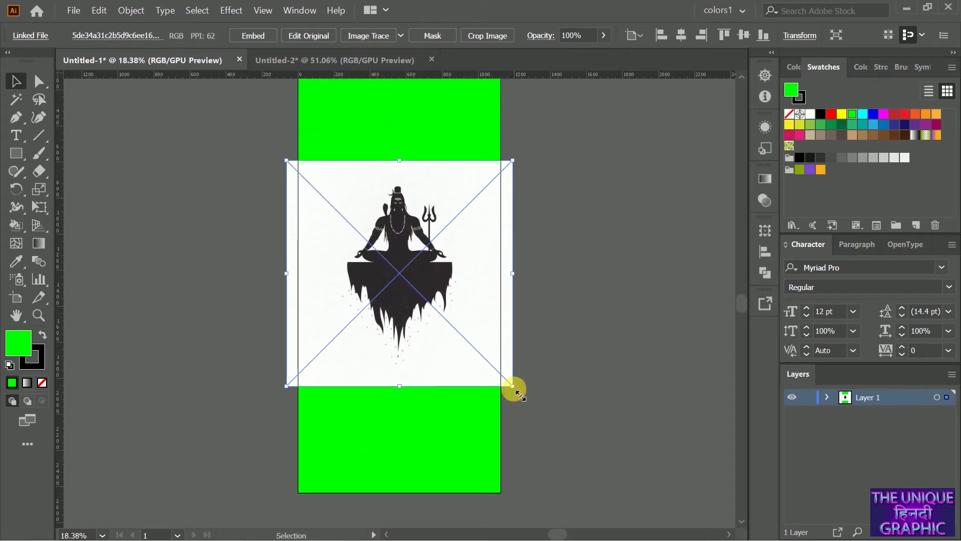
{"action": "left_click_drag", "start_coordinate": [513, 387], "coordinate": [626, 535]}
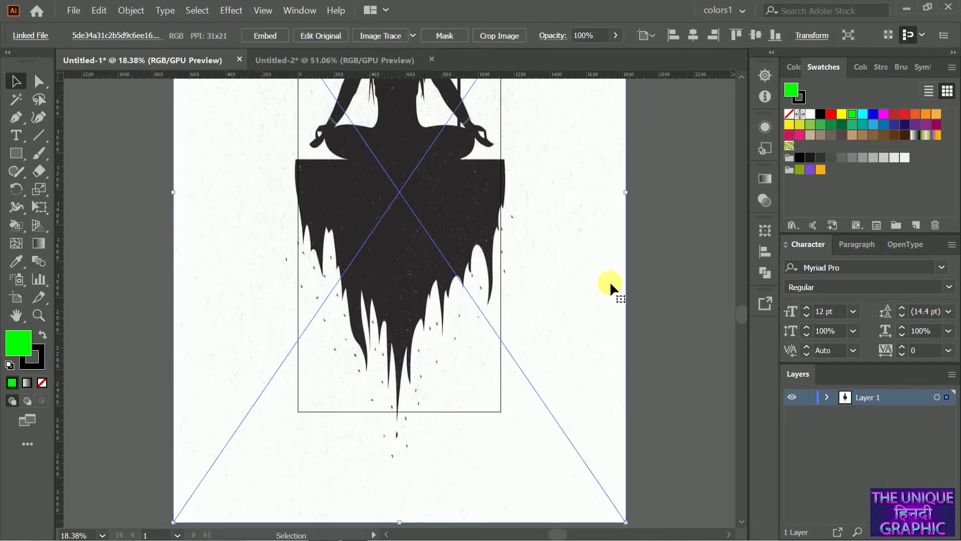
{"action": "scroll", "coordinate": [681, 296], "scroll_direction": "up", "scroll_amount": 4}
{"action": "scroll", "coordinate": [680, 295], "scroll_direction": "up", "scroll_amount": 5}
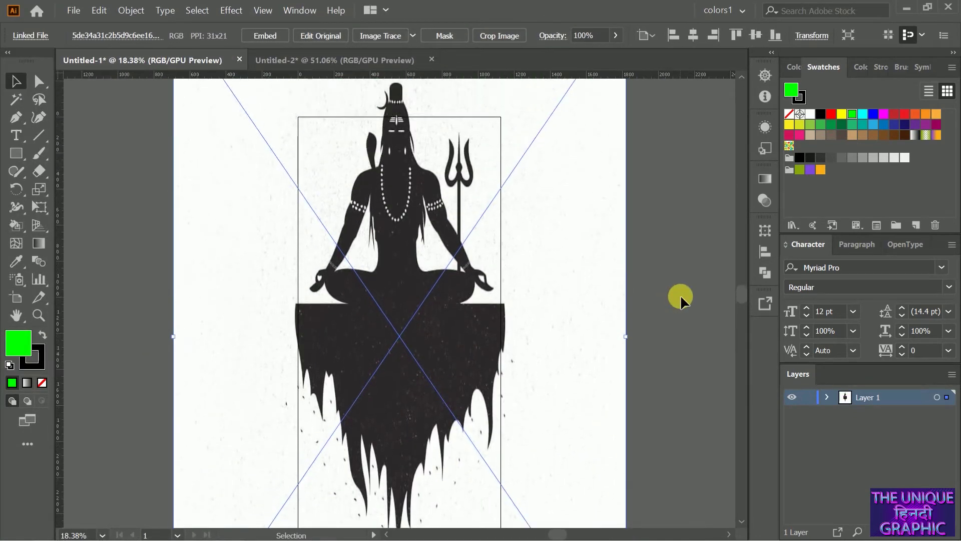
{"action": "scroll", "coordinate": [681, 295], "scroll_direction": "up", "scroll_amount": 4}
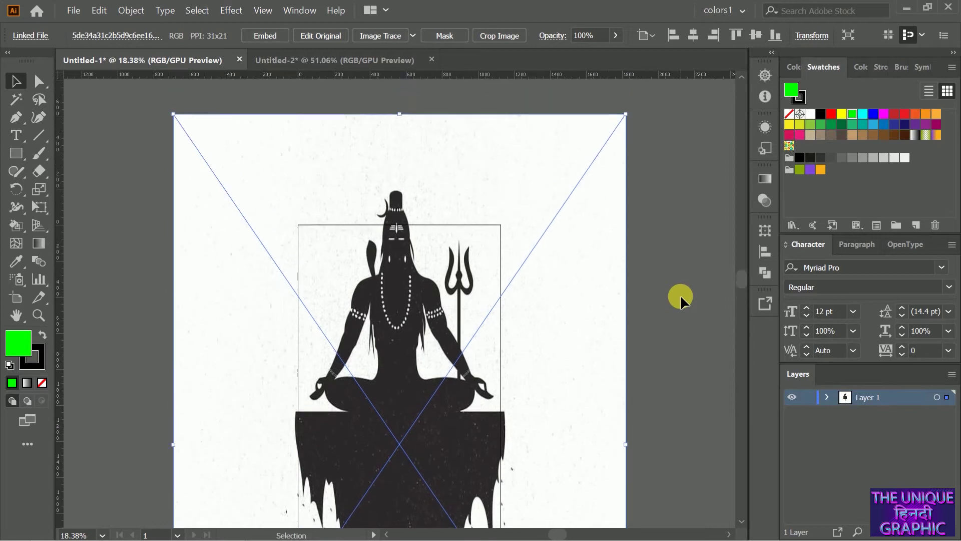
Trace the Shiva image with the default preset and scale it down from its centre to just beyond the artboard's height.
{"action": "left_click", "coordinate": [368, 38]}
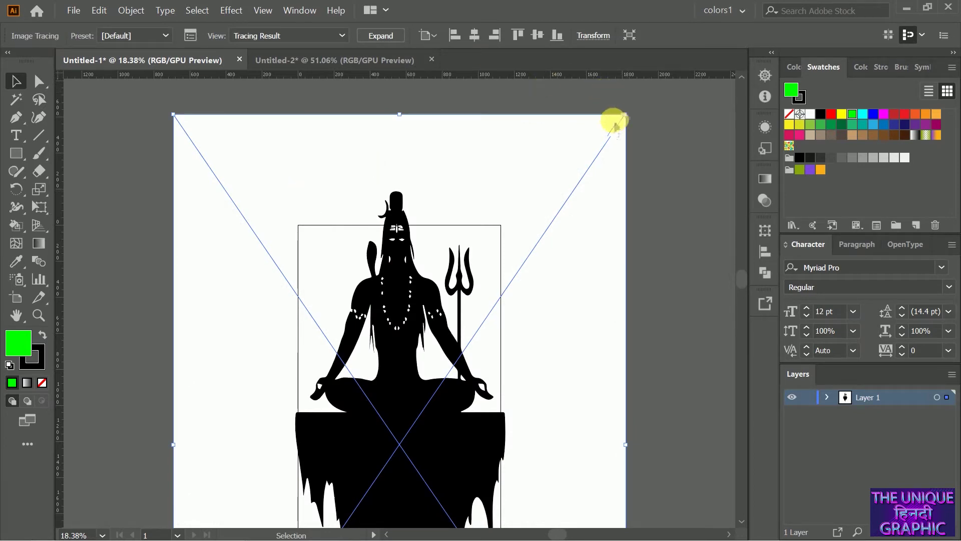
{"action": "scroll", "coordinate": [579, 122], "scroll_direction": "down", "scroll_amount": 3, "text": "alt"}
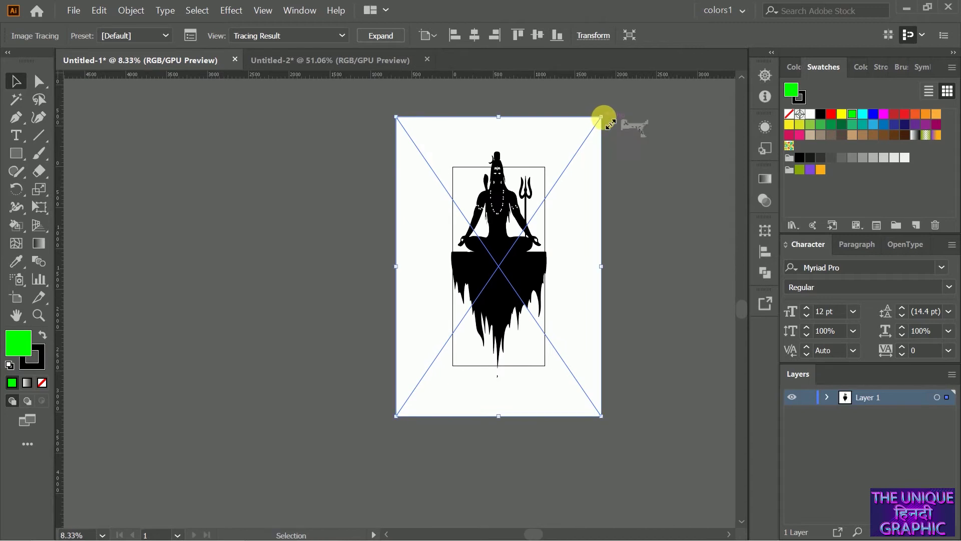
{"action": "left_click_drag", "start_coordinate": [610, 124], "coordinate": [594, 145]}
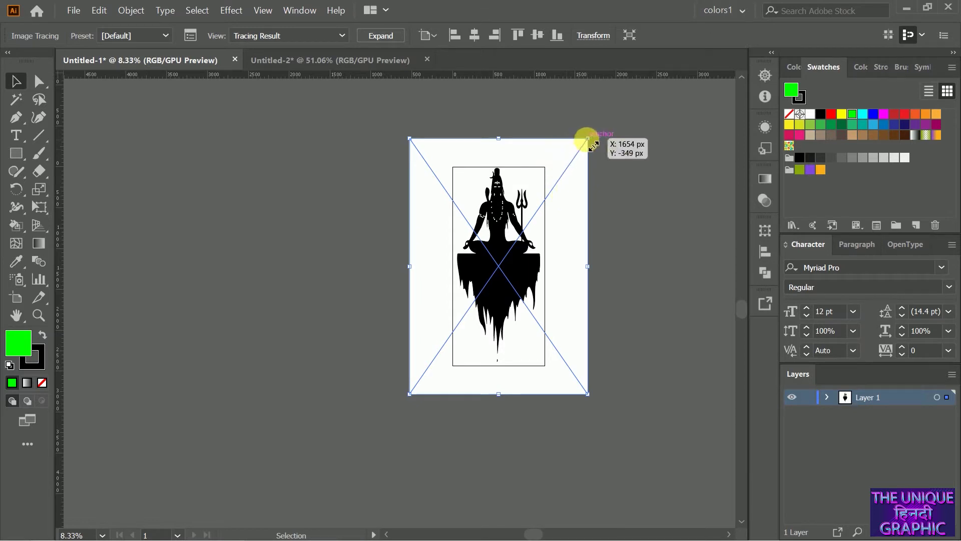
{"action": "mouse_move", "coordinate": [594, 145]}
{"action": "left_mouse_down"}
{"action": "mouse_move", "coordinate": [589, 170]}
{"action": "mouse_move", "coordinate": [581, 165]}
{"action": "left_mouse_up"}
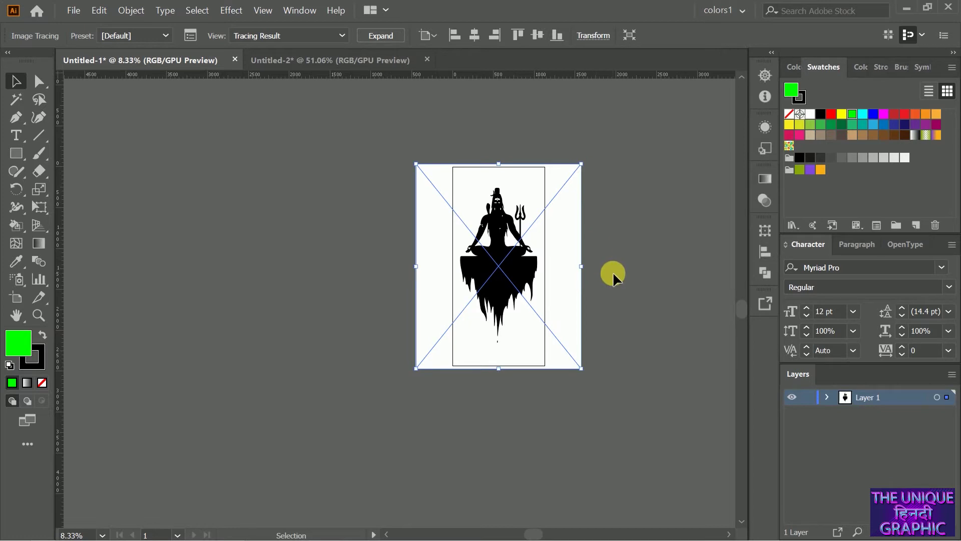
Fit the artboard in view and switch the Shiva tracing to the Sketched Art preset.
{"action": "key", "text": "ctrl+0"}
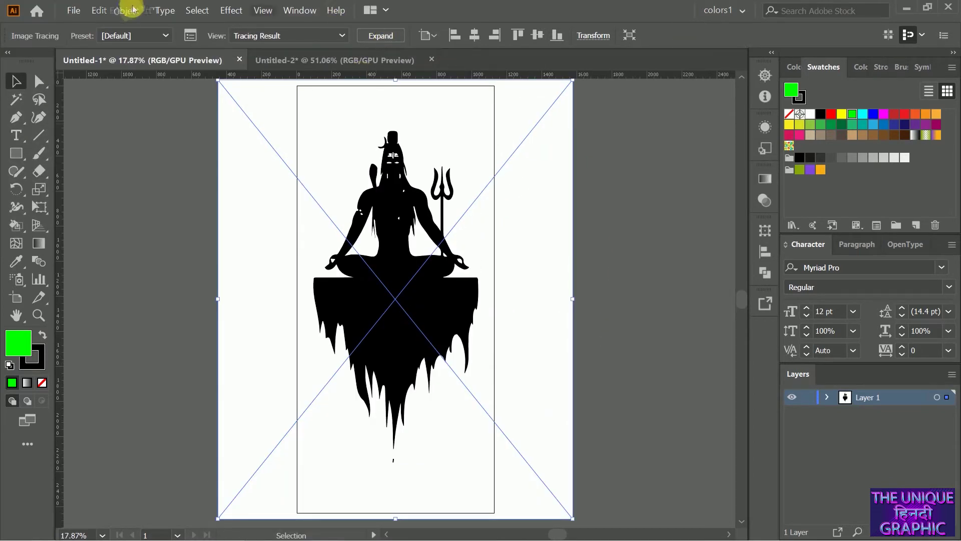
{"action": "left_click", "coordinate": [165, 37]}
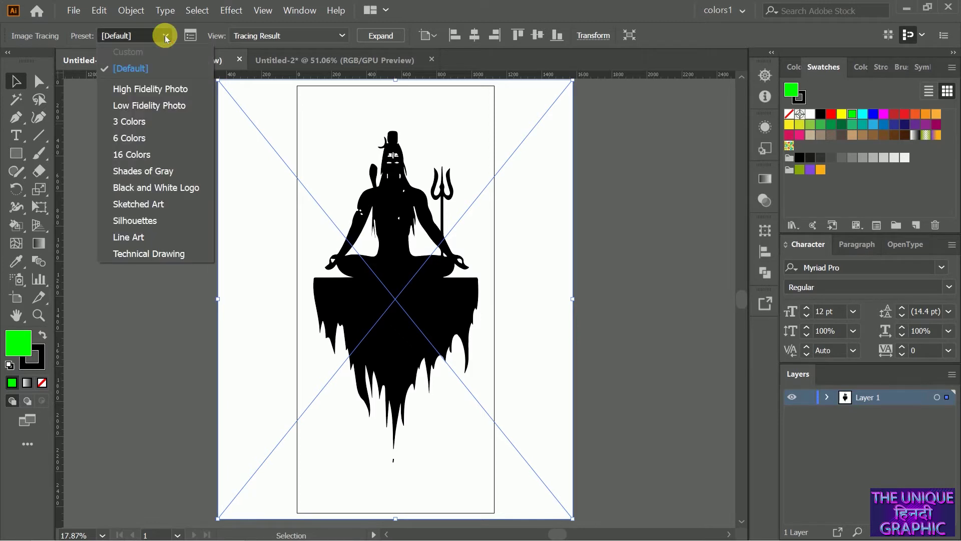
{"action": "left_click", "coordinate": [154, 207]}
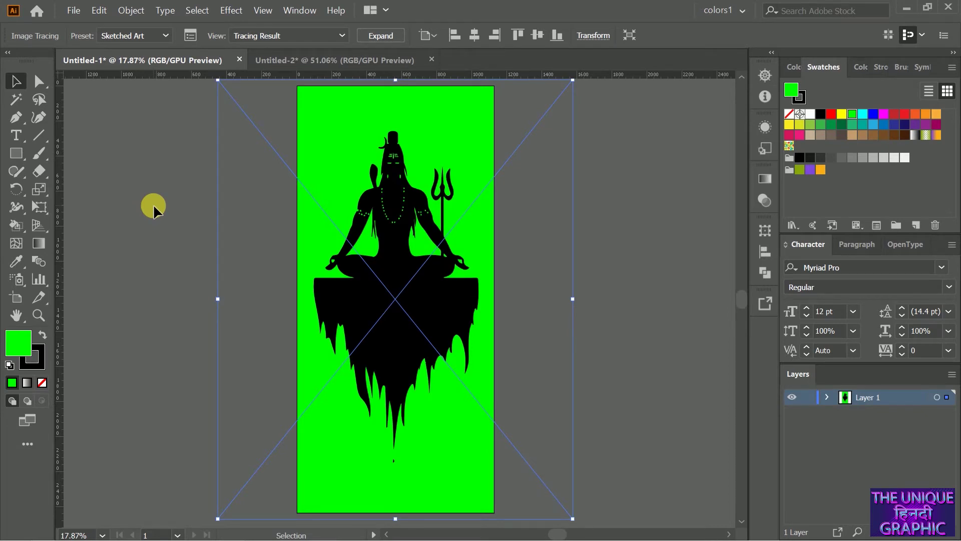
Apply a black Multiply drop shadow to the Shiva tracing with 75% opacity, 5 px X offset, -109 px Y offset and 2 px blur.
{"action": "left_click", "coordinate": [243, 9]}
{"action": "mouse_move", "coordinate": [250, 188]}
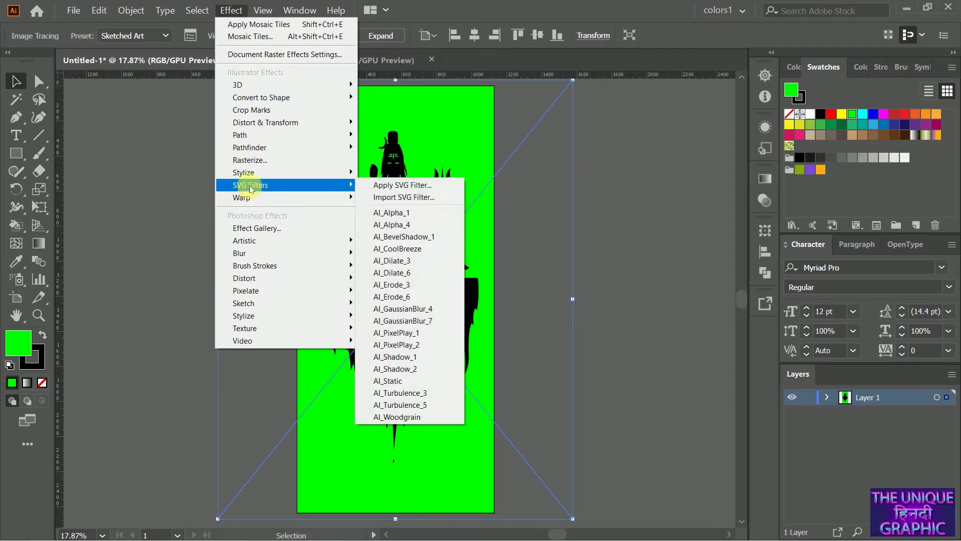
{"action": "mouse_move", "coordinate": [280, 172]}
{"action": "left_click", "coordinate": [396, 172]}
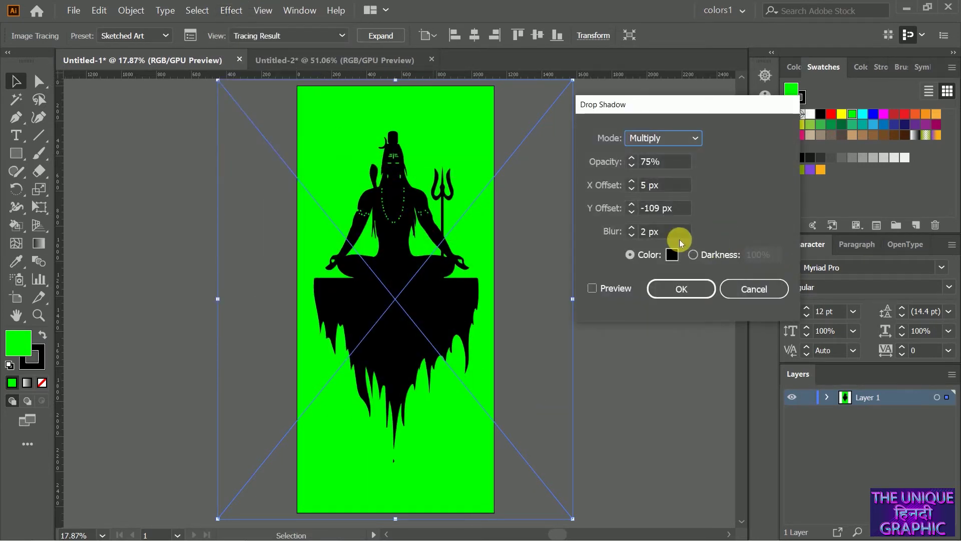
{"action": "left_click", "coordinate": [593, 288]}
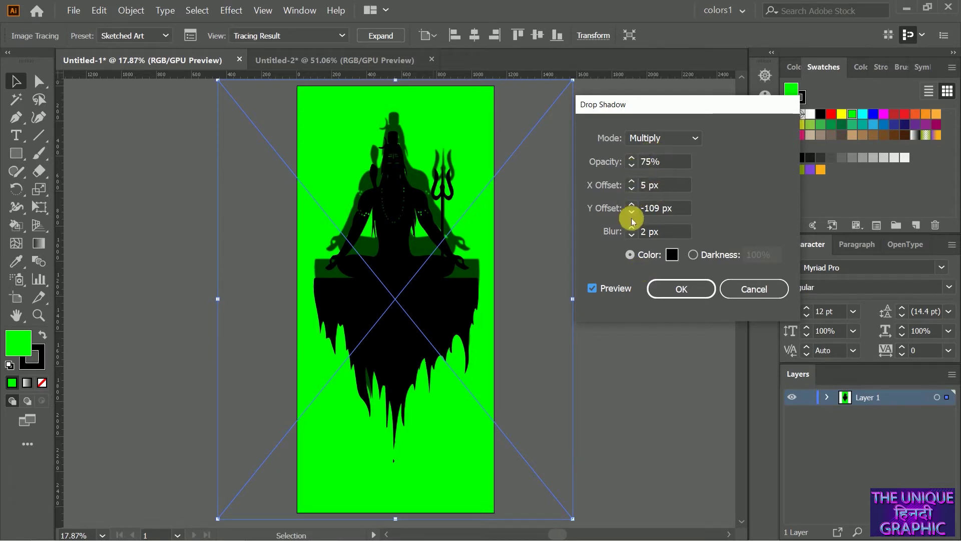
{"action": "left_click", "coordinate": [671, 293]}
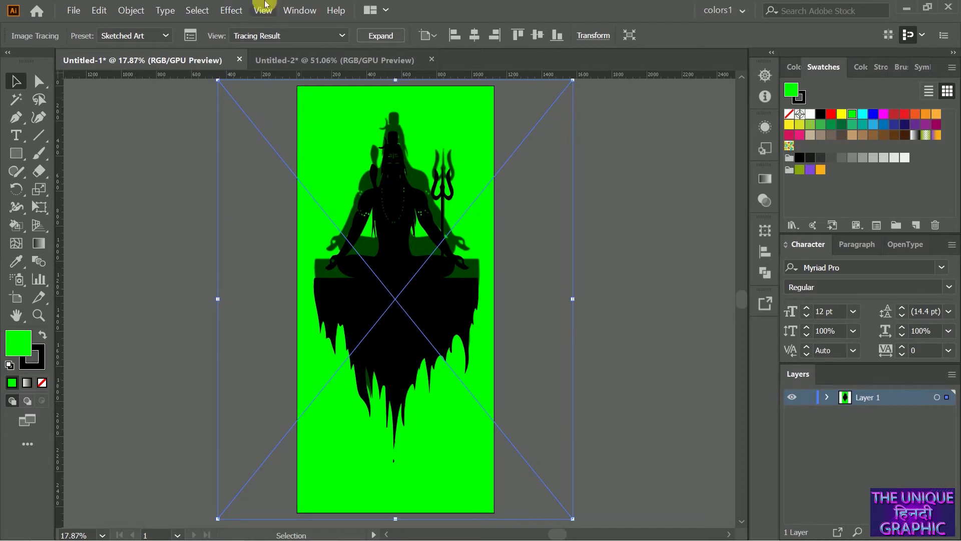
Apply a white Multiply outer glow to the Shiva tracing with 80% opacity and 10 px blur.
{"action": "left_click", "coordinate": [230, 10]}
{"action": "mouse_move", "coordinate": [266, 174]}
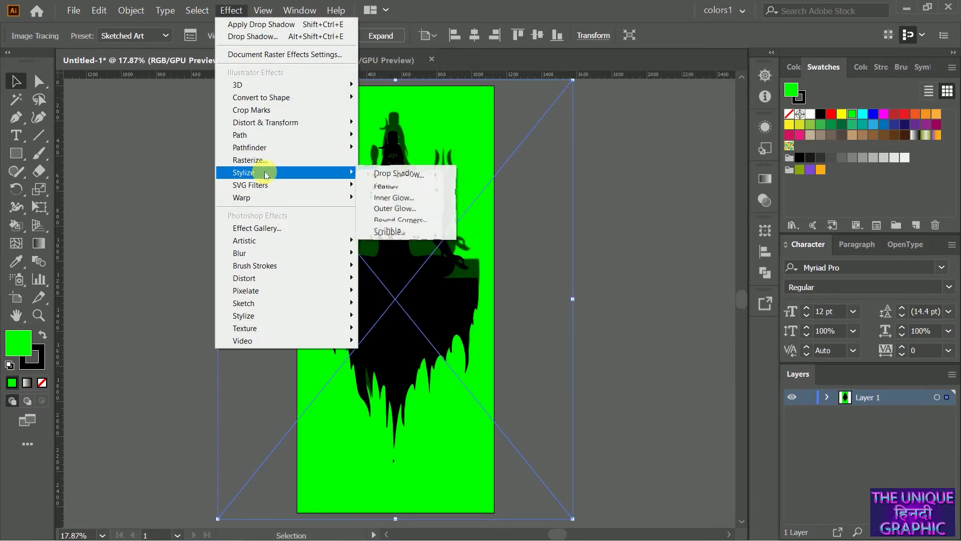
{"action": "left_click", "coordinate": [395, 213]}
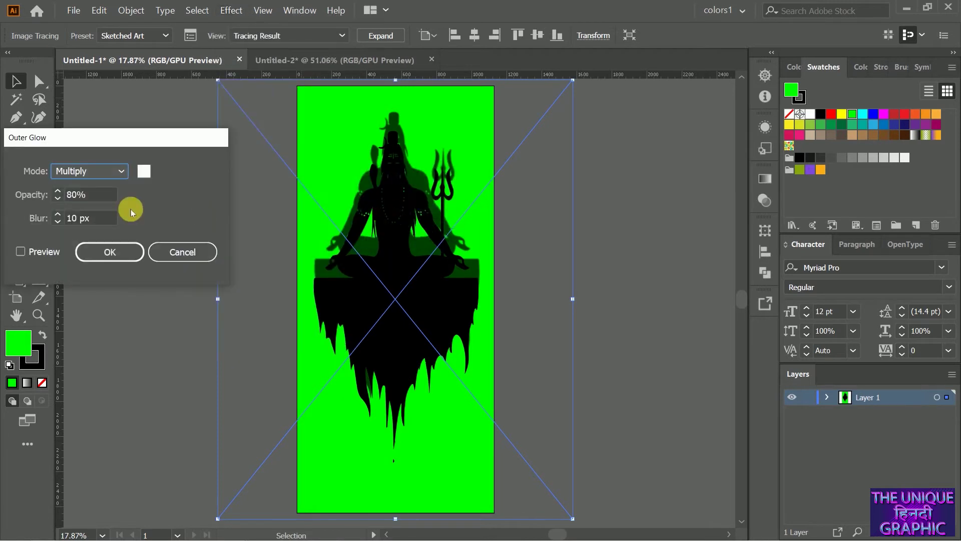
{"action": "left_click", "coordinate": [21, 252]}
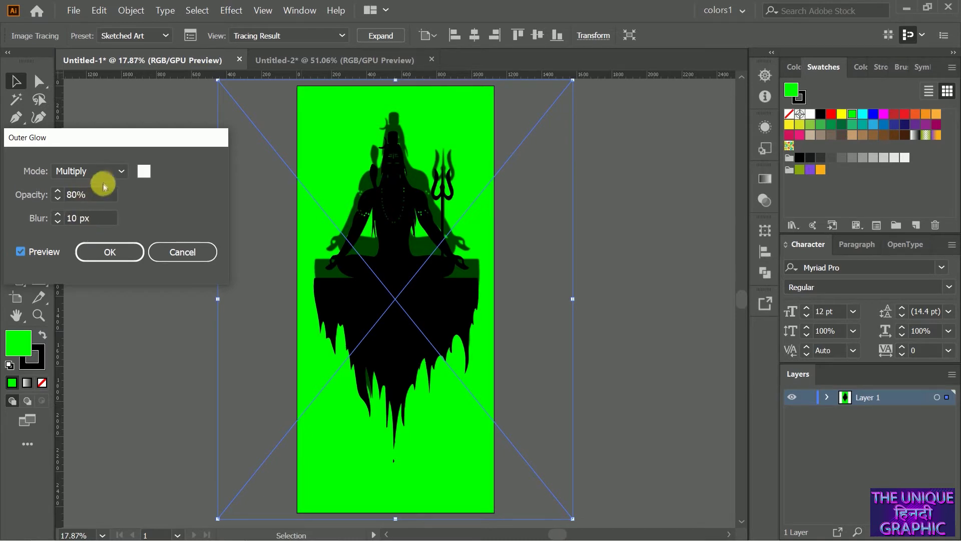
{"action": "left_click", "coordinate": [108, 251]}
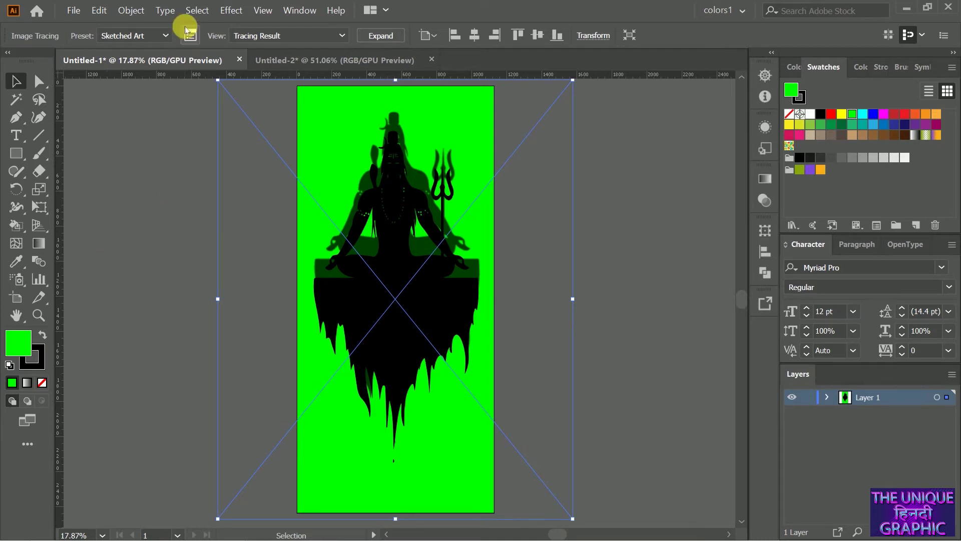
Apply the Mosaic Tiles texture to the Shiva tracing with tile size 12, grout width 3 and lighten grout 9.
{"action": "left_click", "coordinate": [233, 16]}
{"action": "mouse_move", "coordinate": [256, 177]}
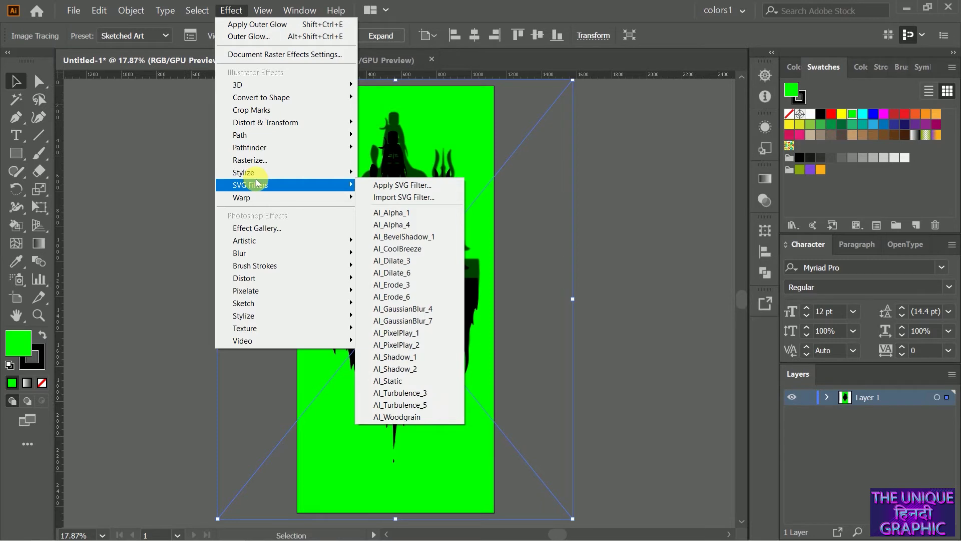
{"action": "mouse_move", "coordinate": [253, 240]}
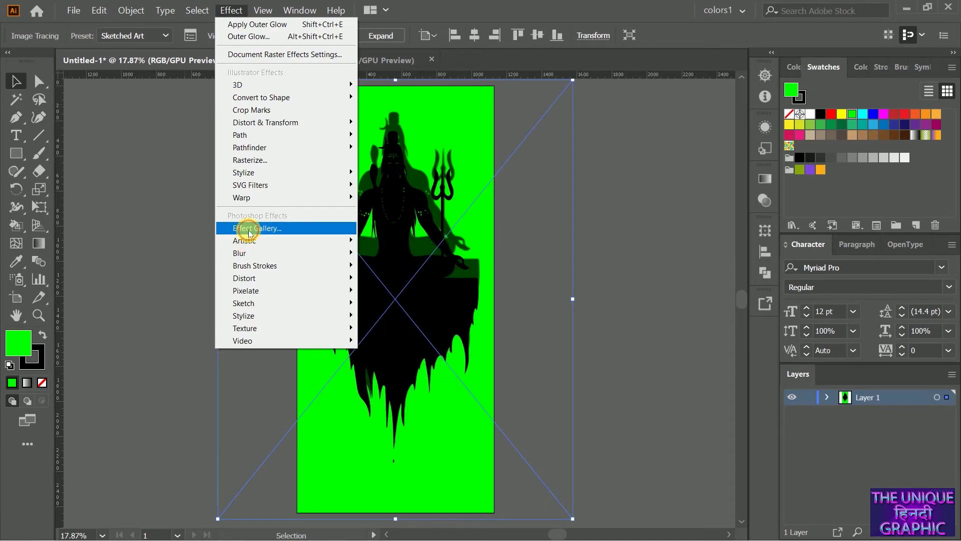
{"action": "left_click", "coordinate": [248, 233]}
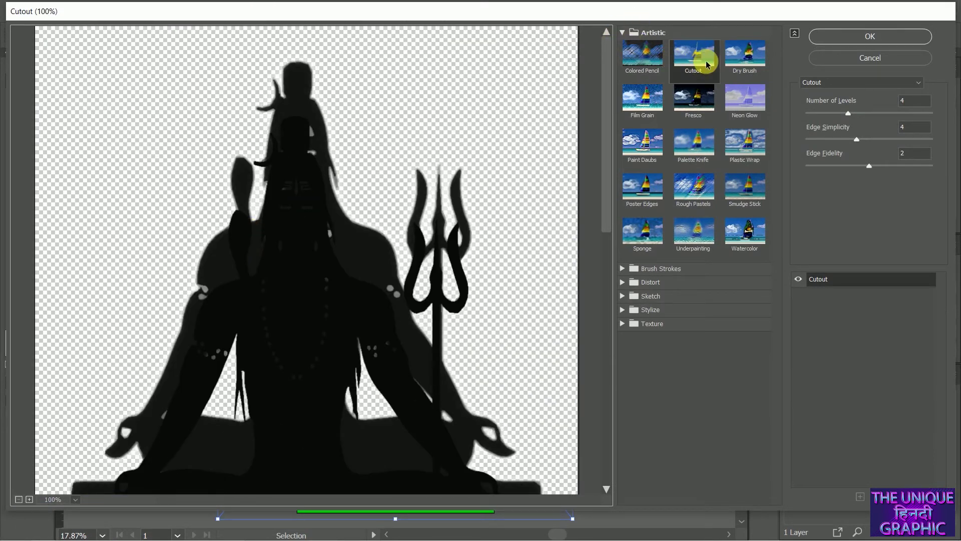
{"action": "left_click", "coordinate": [623, 324]}
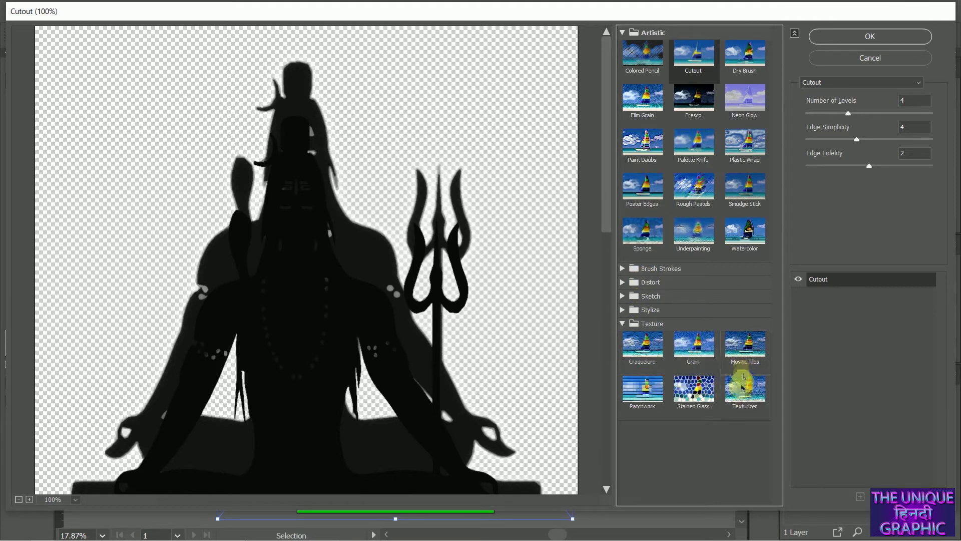
{"action": "left_click", "coordinate": [692, 351]}
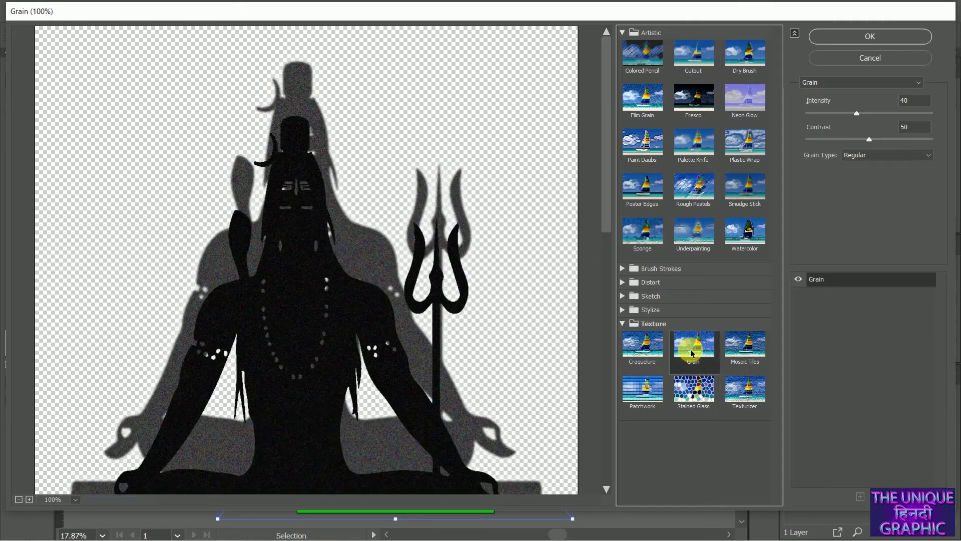
{"action": "left_click", "coordinate": [739, 357]}
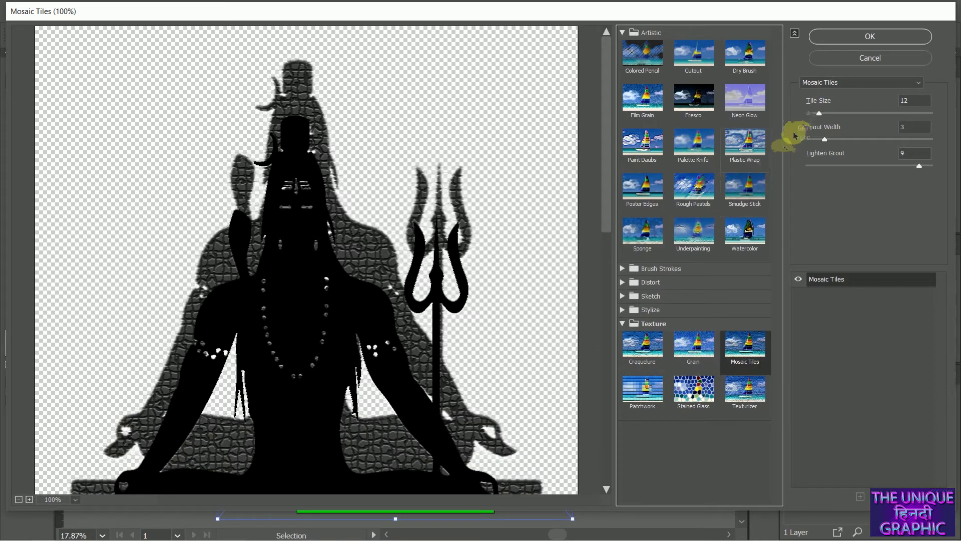
{"action": "left_click", "coordinate": [856, 35]}
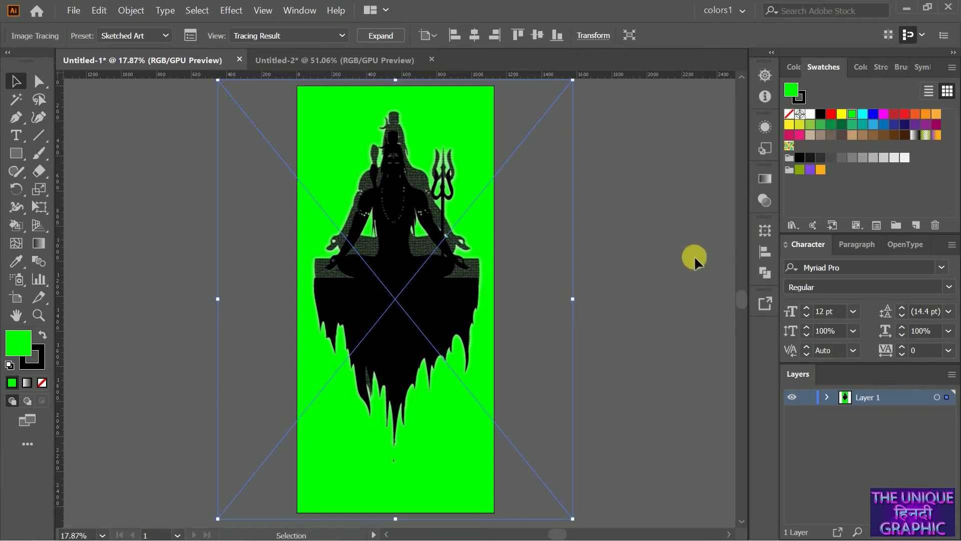
{"action": "left_click", "coordinate": [900, 537]}
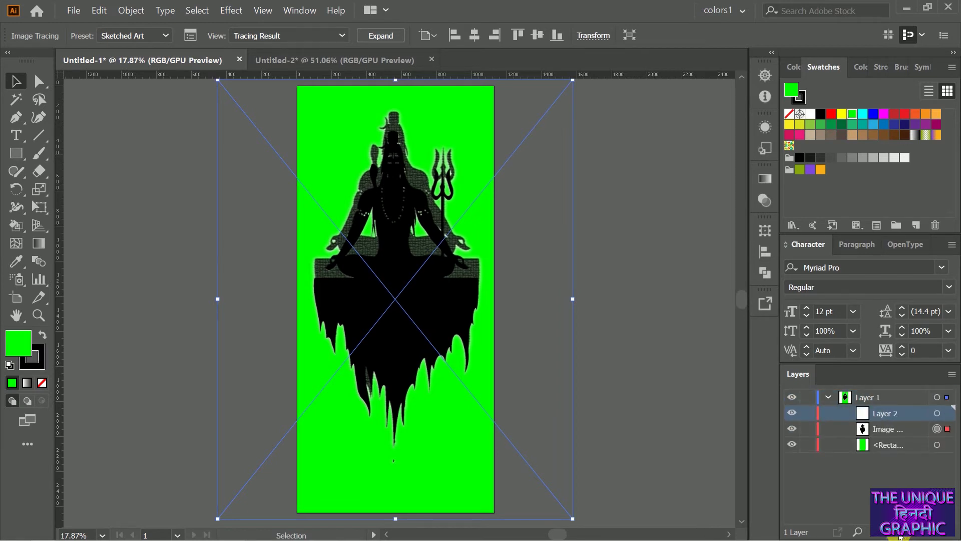
{"action": "key", "text": "ctrl+z"}
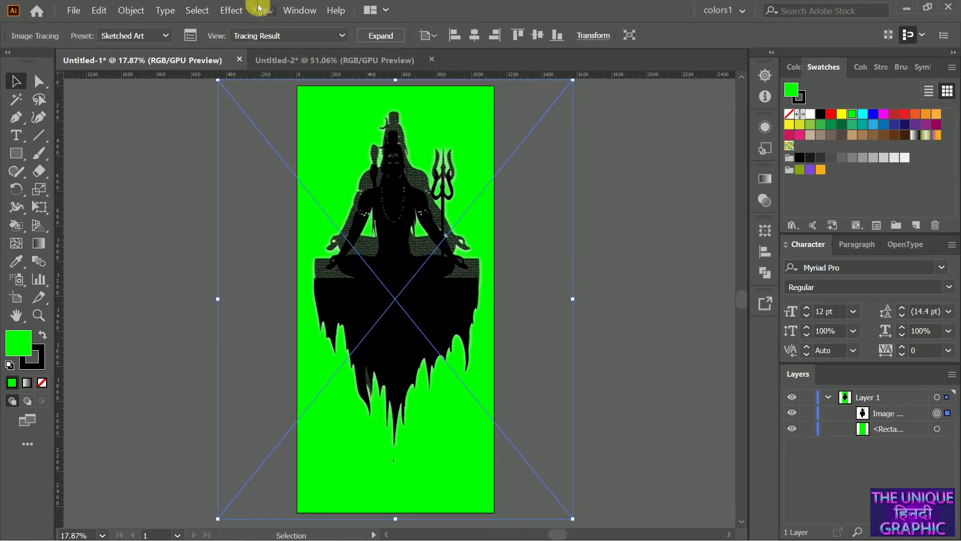
Add a second white Multiply outer glow to the Shiva tracing with 100% opacity and 10 px blur.
{"action": "left_click", "coordinate": [231, 9]}
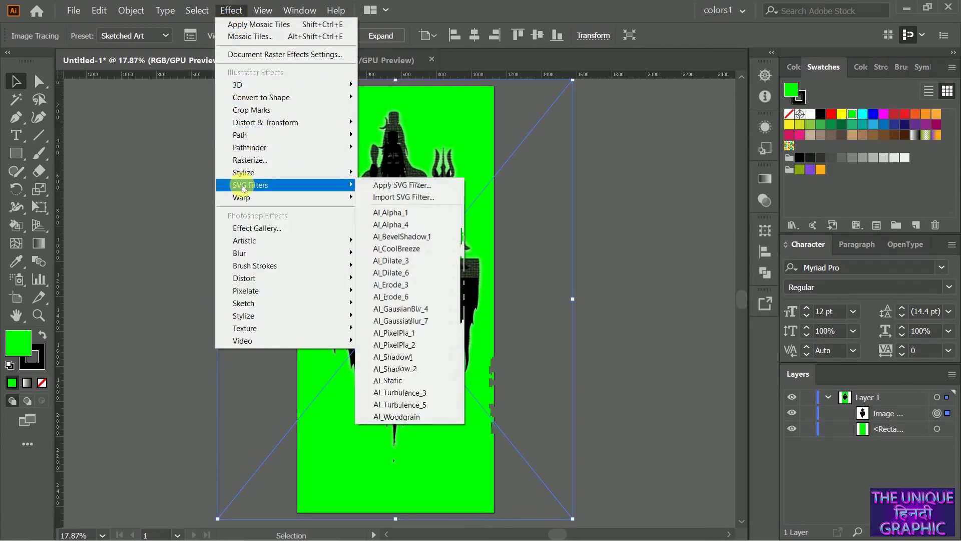
{"action": "mouse_move", "coordinate": [243, 176]}
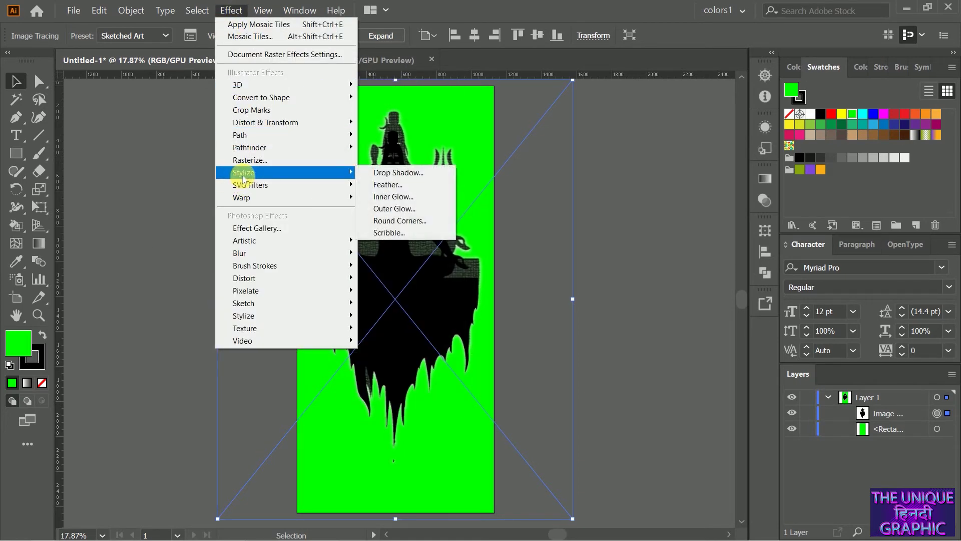
{"action": "left_click", "coordinate": [383, 209]}
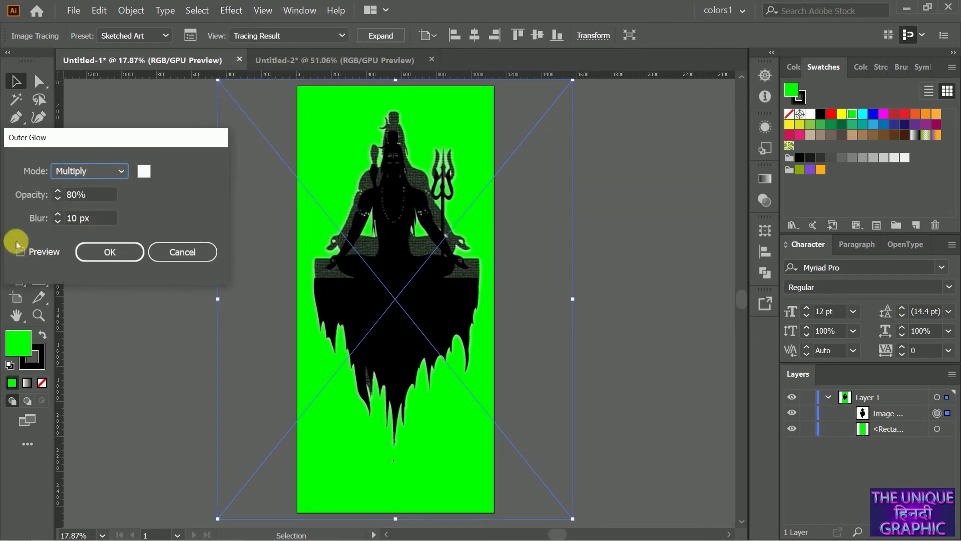
{"action": "left_click", "coordinate": [57, 191]}
{"action": "left_click", "coordinate": [58, 191]}
{"action": "left_click", "coordinate": [58, 191]}
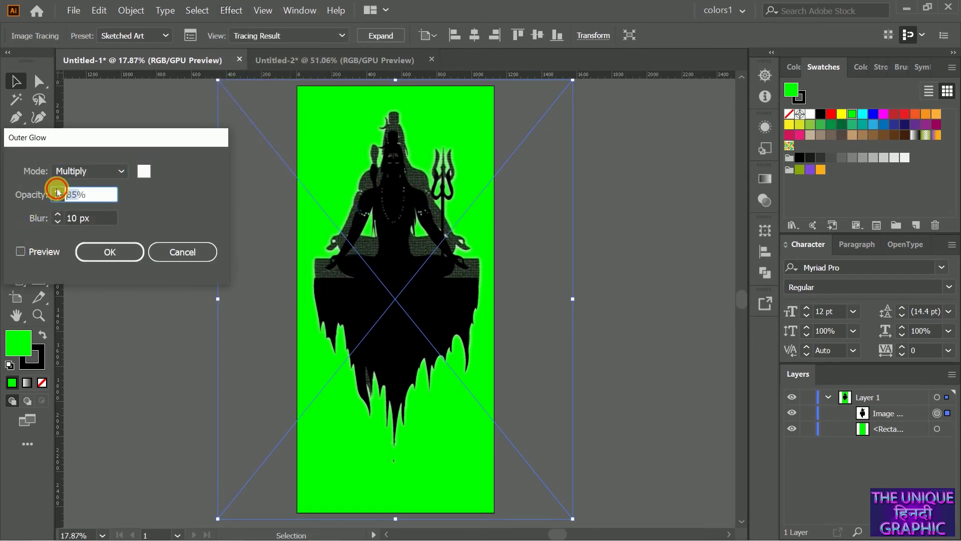
{"action": "left_click", "coordinate": [57, 191]}
{"action": "left_click", "coordinate": [58, 191]}
{"action": "left_click", "coordinate": [57, 191]}
{"action": "left_click", "coordinate": [58, 191]}
{"action": "left_click", "coordinate": [57, 191]}
{"action": "left_click", "coordinate": [57, 191]}
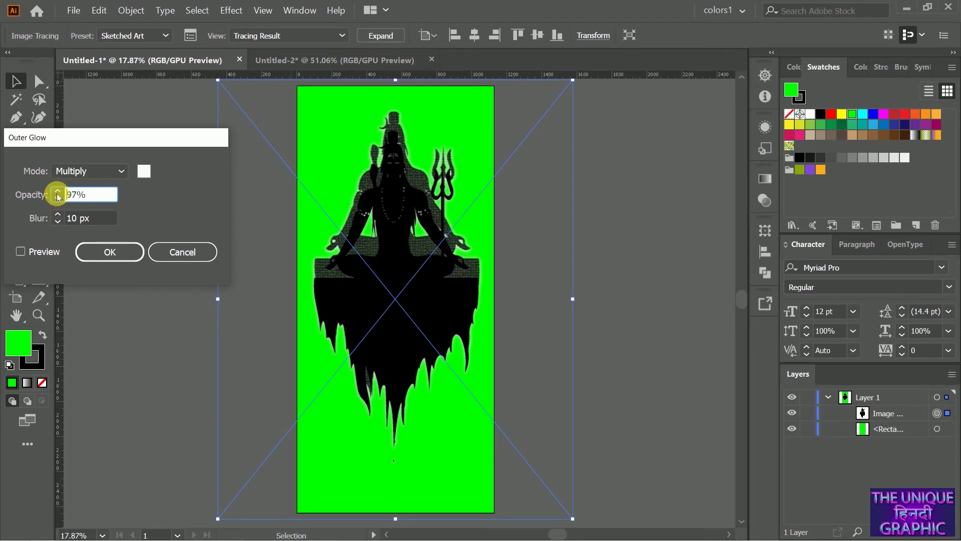
{"action": "left_click", "coordinate": [57, 191]}
{"action": "left_click", "coordinate": [57, 191]}
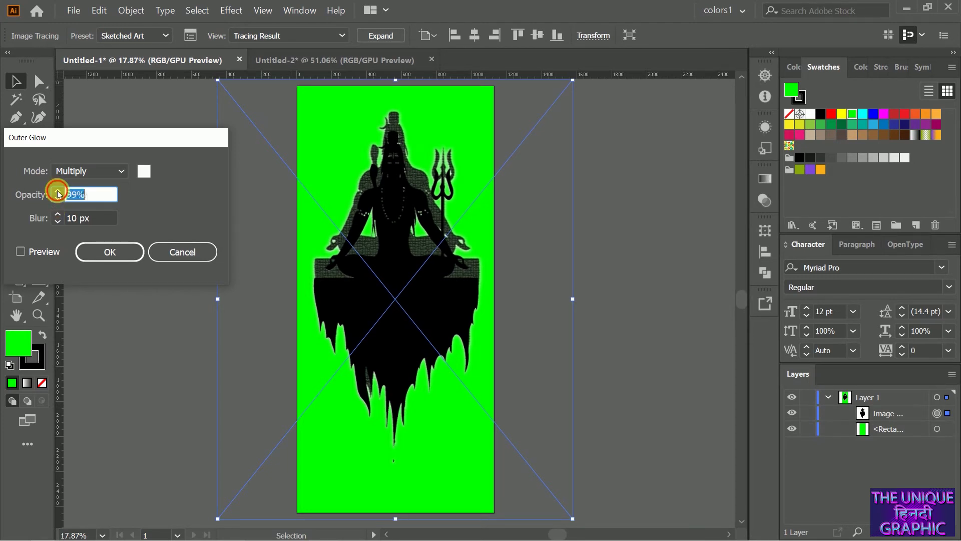
{"action": "left_click", "coordinate": [20, 251]}
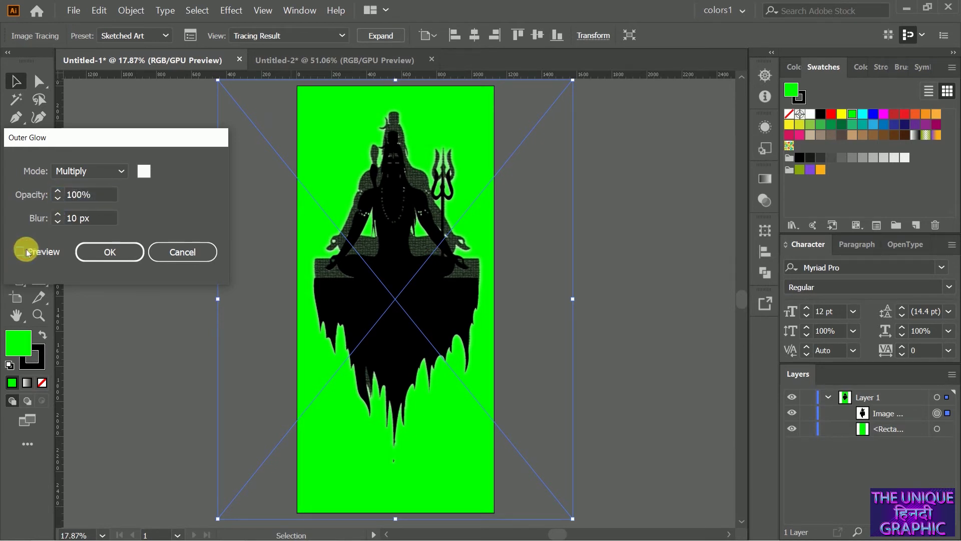
{"action": "left_click", "coordinate": [81, 251]}
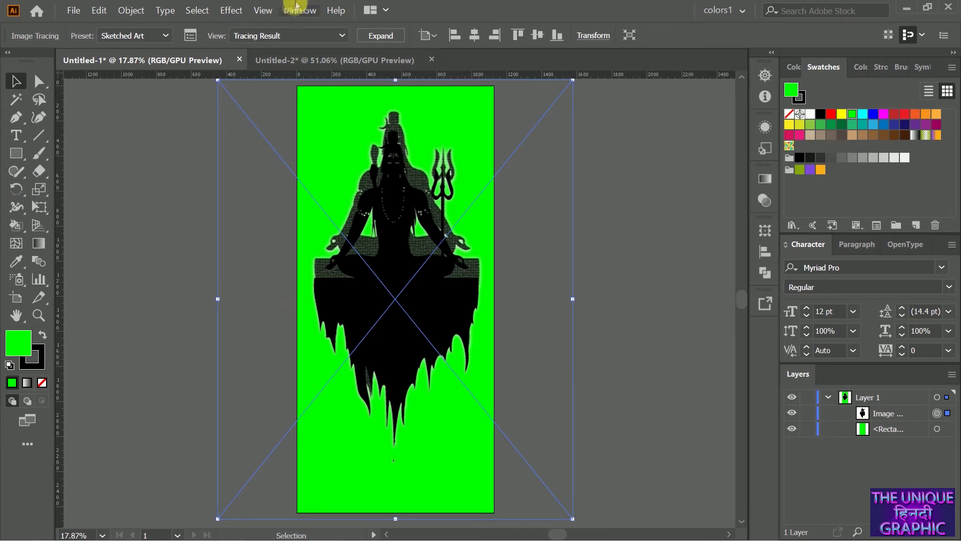
Apply the Grain texture to the Shiva tracing with intensity 40, contrast 50 and Regular grain type, and deselect the tracing.
{"action": "left_click", "coordinate": [231, 9]}
{"action": "mouse_move", "coordinate": [229, 271]}
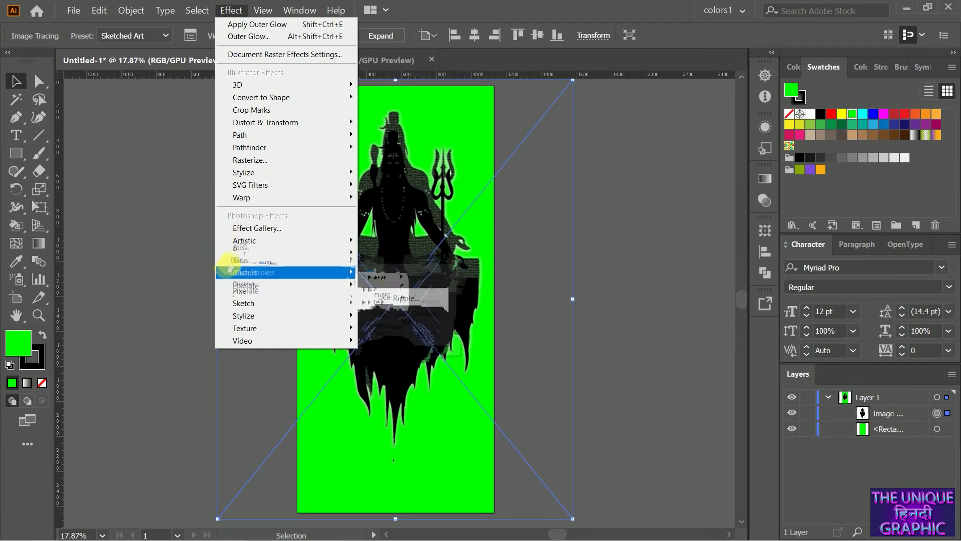
{"action": "left_click", "coordinate": [245, 228]}
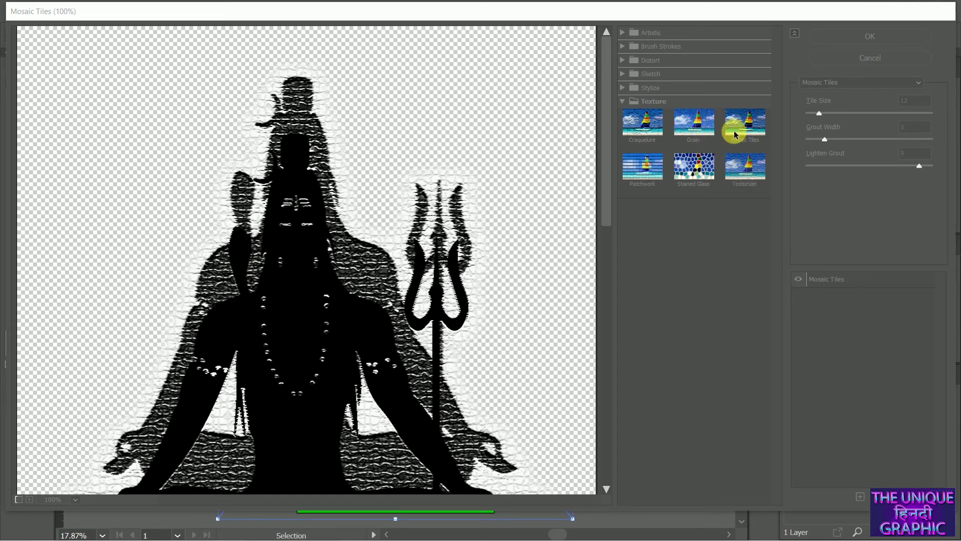
{"action": "left_click", "coordinate": [691, 122]}
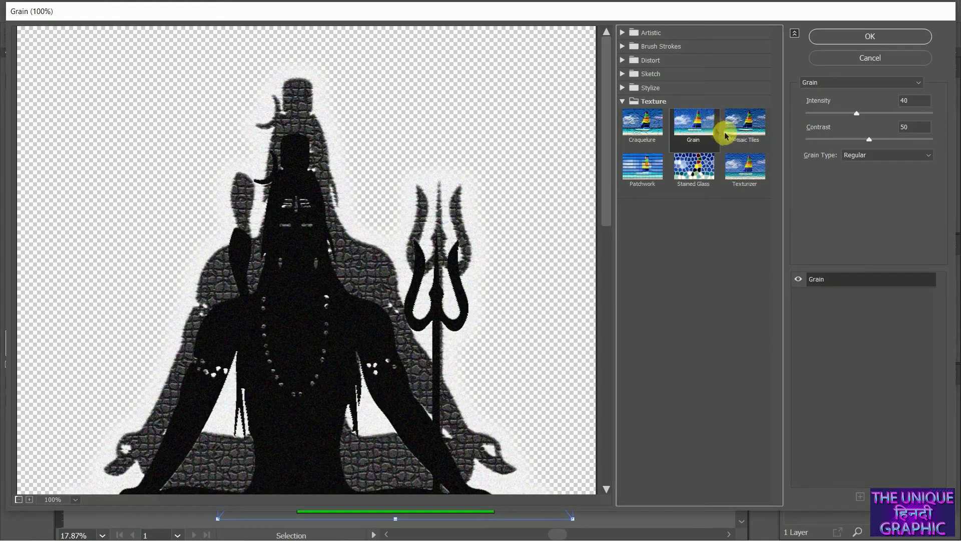
{"action": "left_click", "coordinate": [880, 42]}
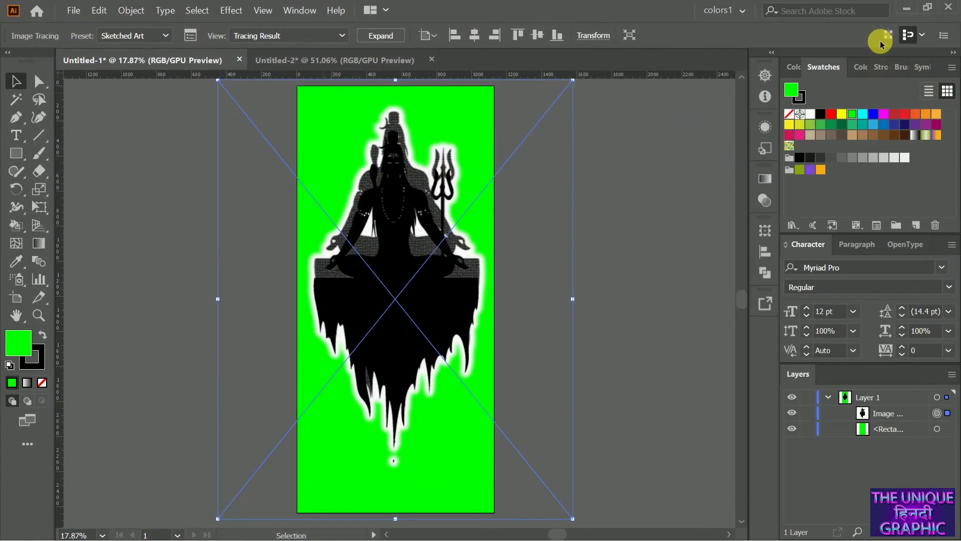
{"action": "left_click", "coordinate": [659, 265]}
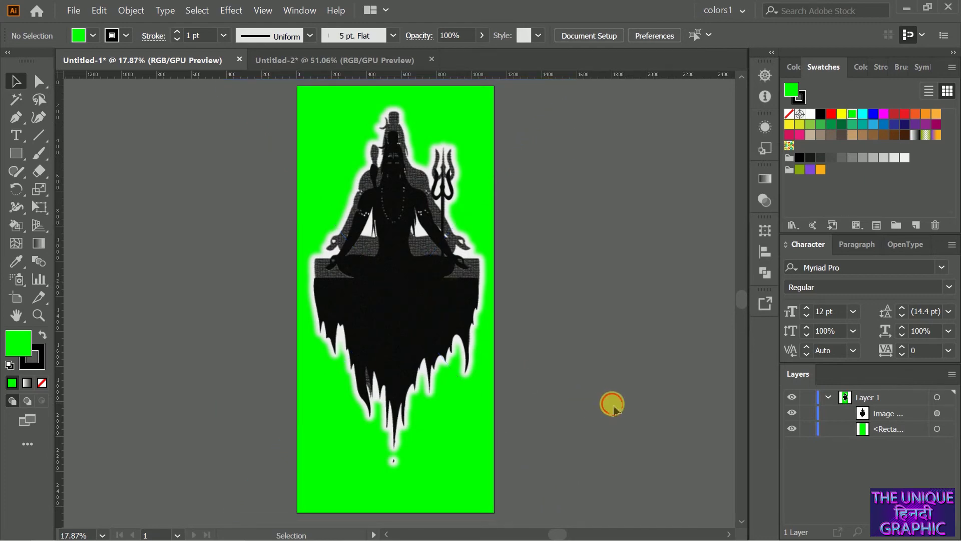
Select the हर हर महाdev lettering image in the Untitled-2 document.
{"action": "mouse_move", "coordinate": [279, 59]}
{"action": "left_mouse_down"}
{"action": "mouse_move", "coordinate": [283, 86]}
{"action": "mouse_move", "coordinate": [279, 59]}
{"action": "left_mouse_up"}
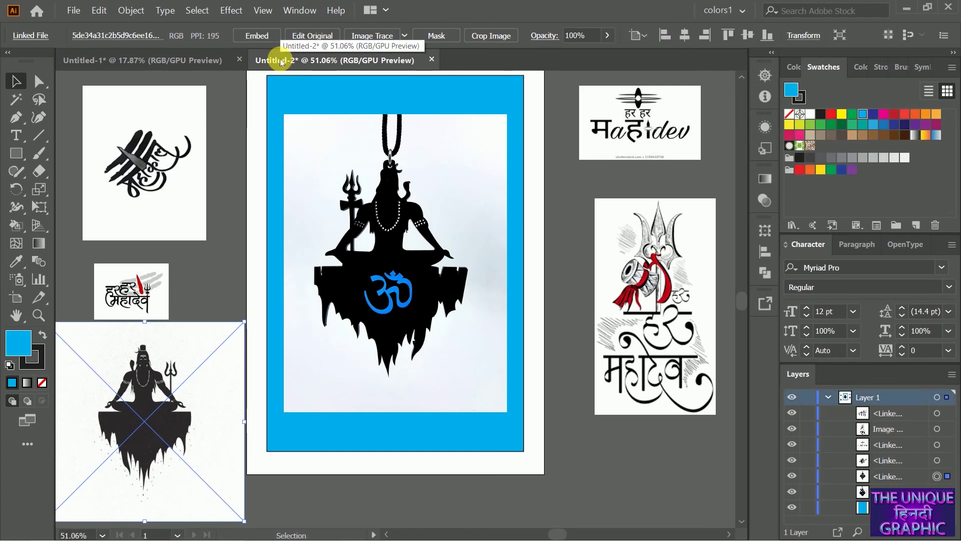
{"action": "left_click", "coordinate": [600, 133]}
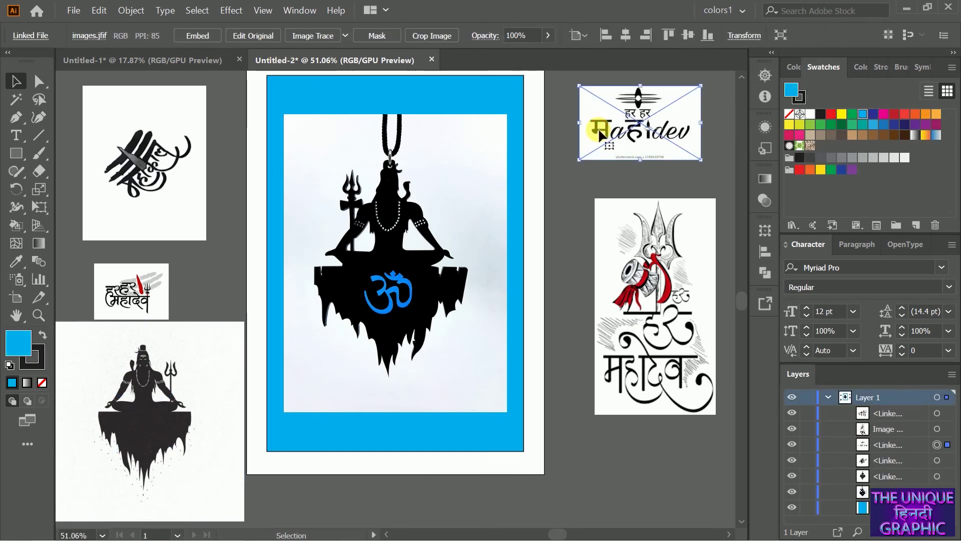
{"action": "key", "text": "a"}
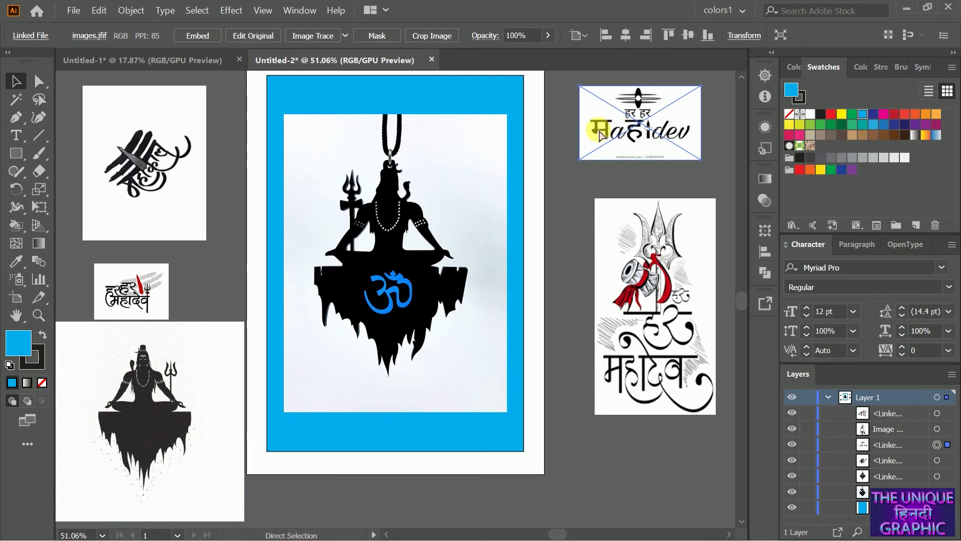
{"action": "key", "text": "v"}
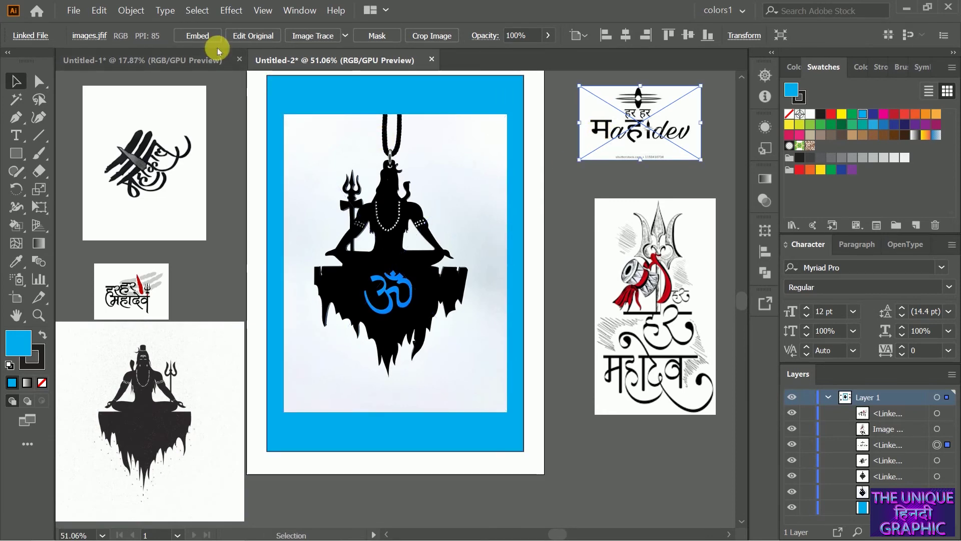
{"action": "left_click", "coordinate": [209, 61]}
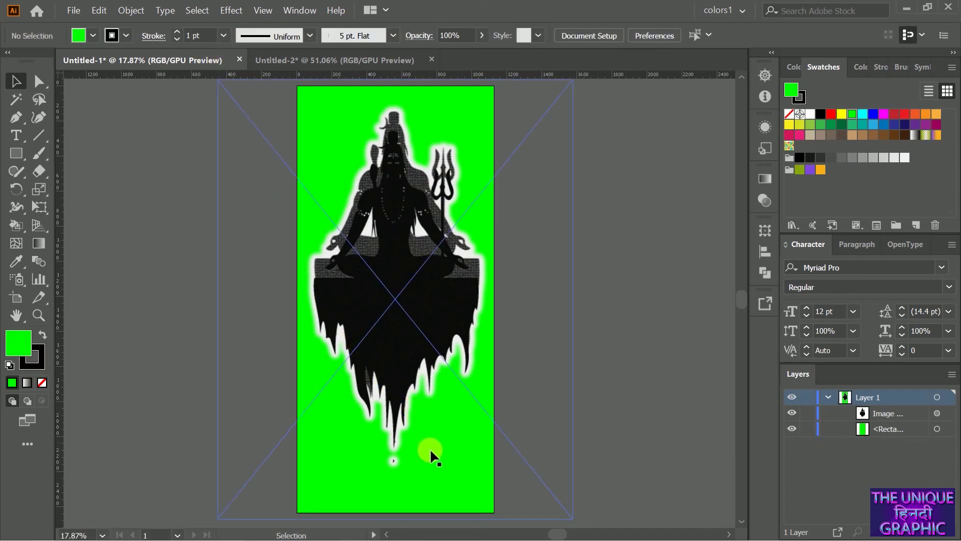
{"action": "key", "text": "a"}
{"action": "key", "text": "v"}
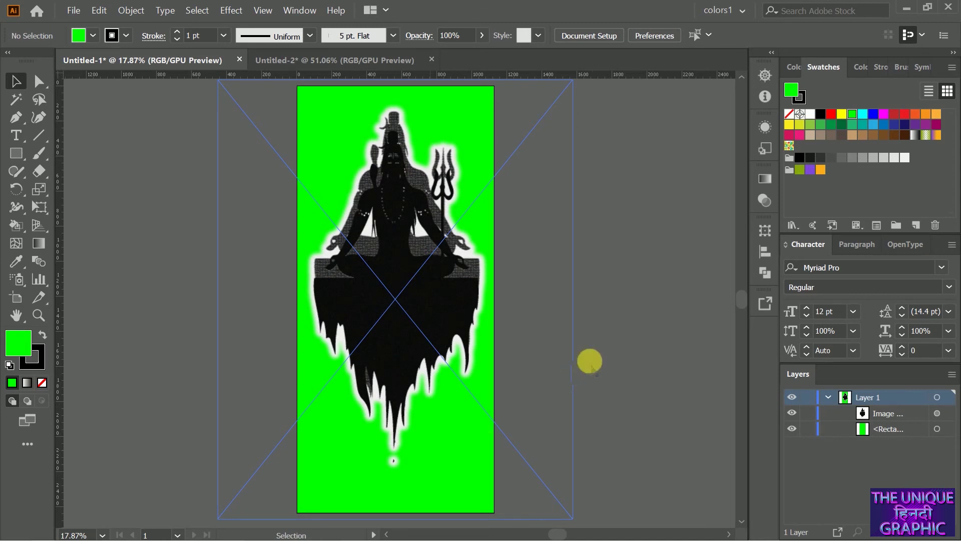
{"action": "key", "text": "a"}
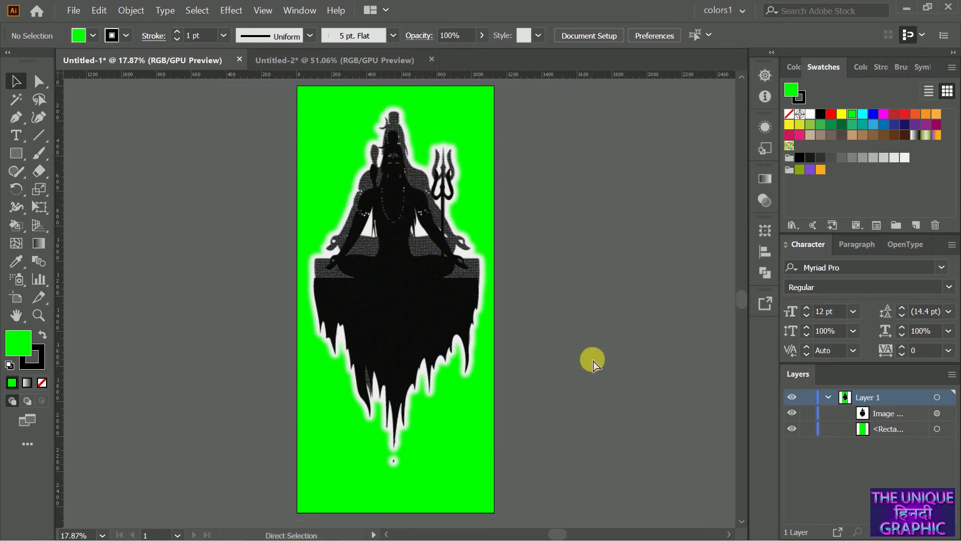
{"action": "key", "text": "v"}
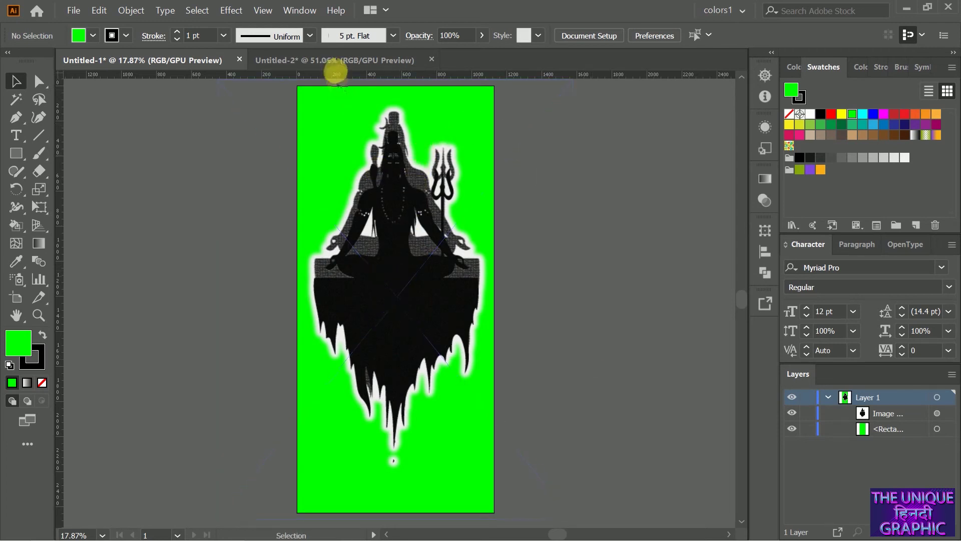
{"action": "left_click", "coordinate": [335, 61]}
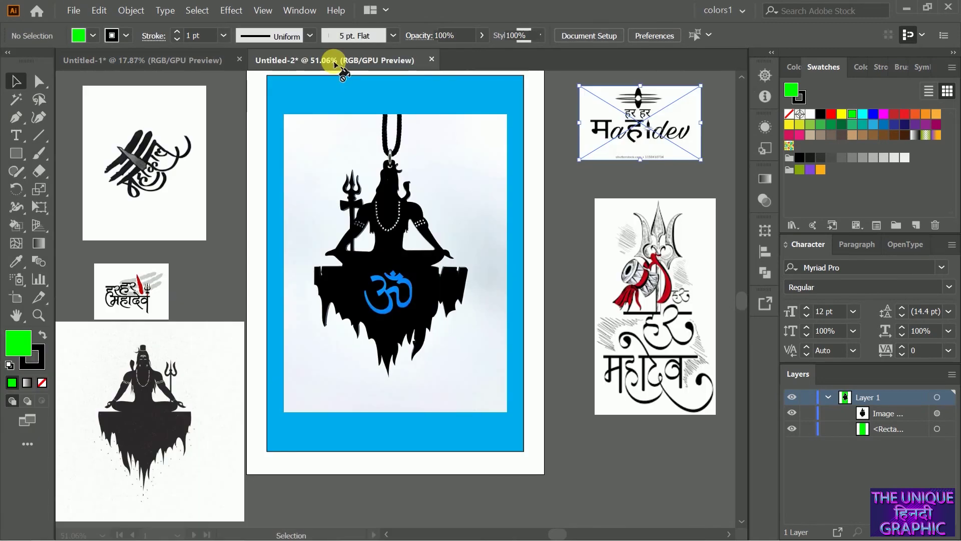
{"action": "left_click", "coordinate": [641, 140]}
{"action": "left_click_drag", "start_coordinate": [645, 143], "coordinate": [341, 427]}
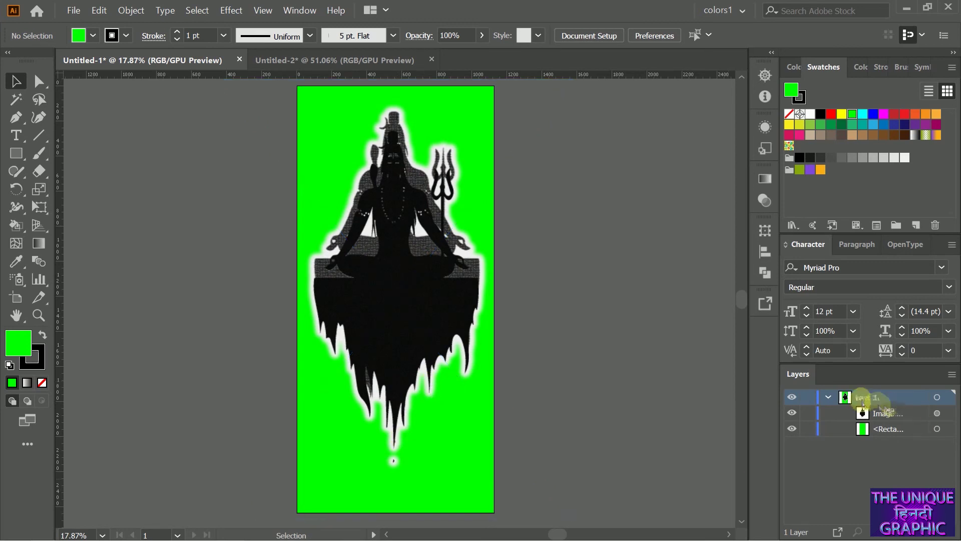
{"action": "left_click", "coordinate": [434, 301]}
{"action": "left_click_drag", "start_coordinate": [434, 300], "coordinate": [242, 300]}
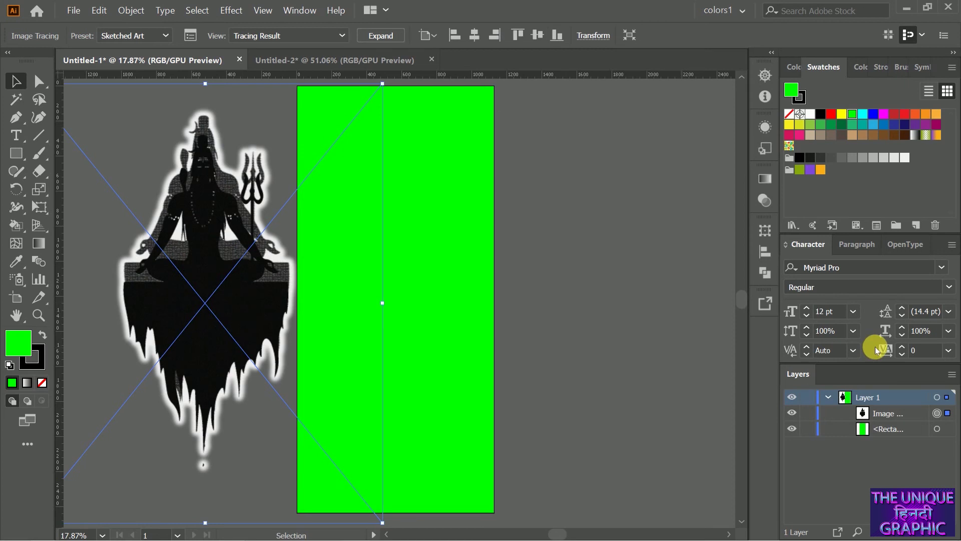
{"action": "key", "text": "ctrl+z"}
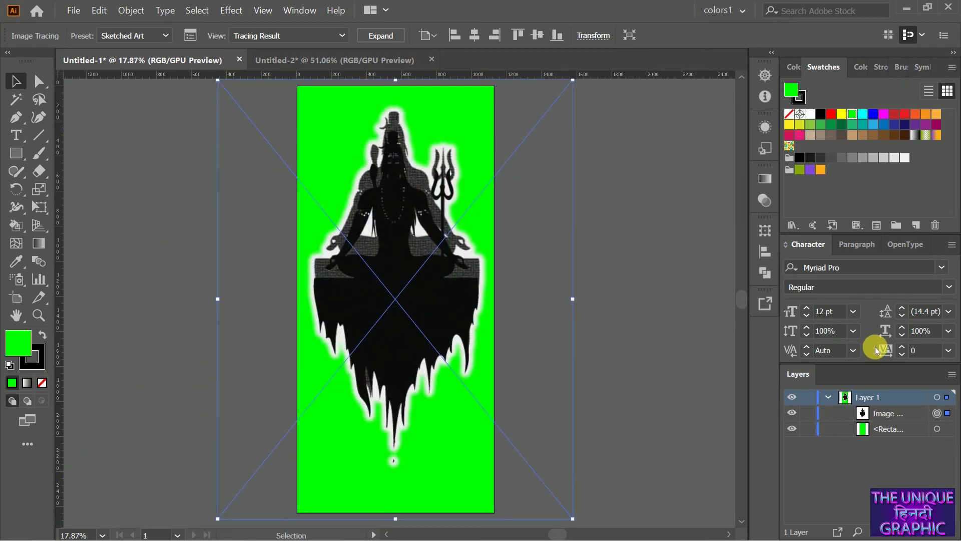
Copy the हर हर महाdev lettering image from the Untitled-2 document into the green Shiva artwork in Untitled-1.
{"action": "left_click", "coordinate": [286, 60]}
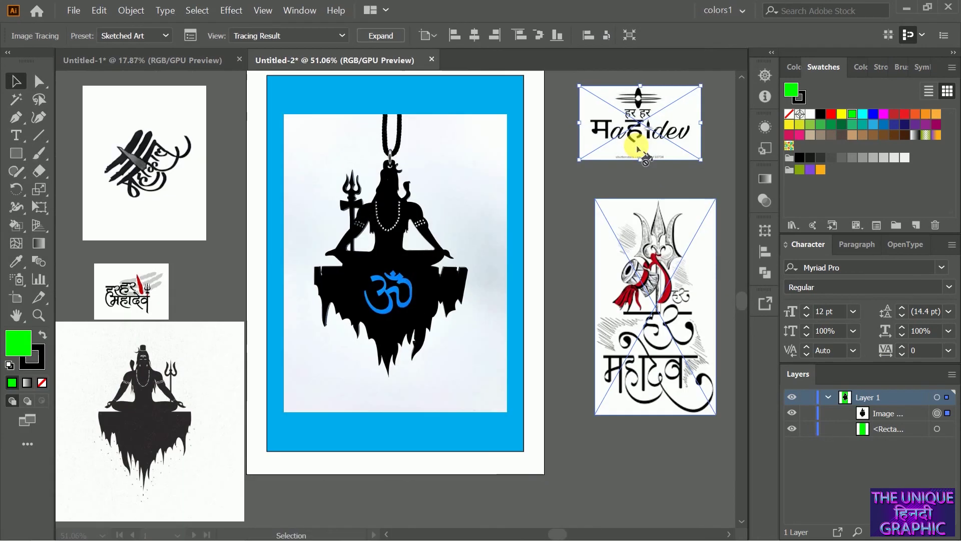
{"action": "left_click", "coordinate": [636, 143]}
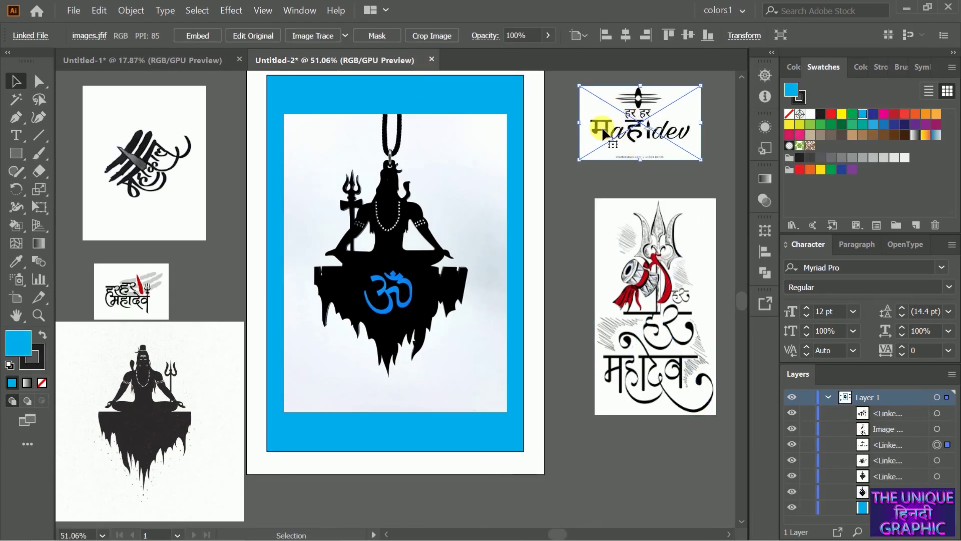
{"action": "key", "text": "a"}
{"action": "key", "text": "v"}
{"action": "left_click", "coordinate": [191, 61]}
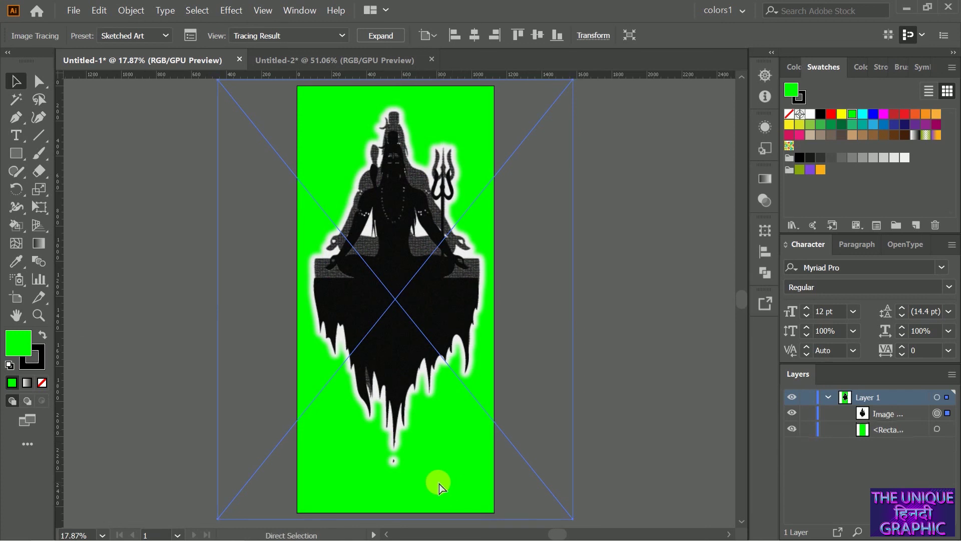
{"action": "key", "text": "ctrl+v"}
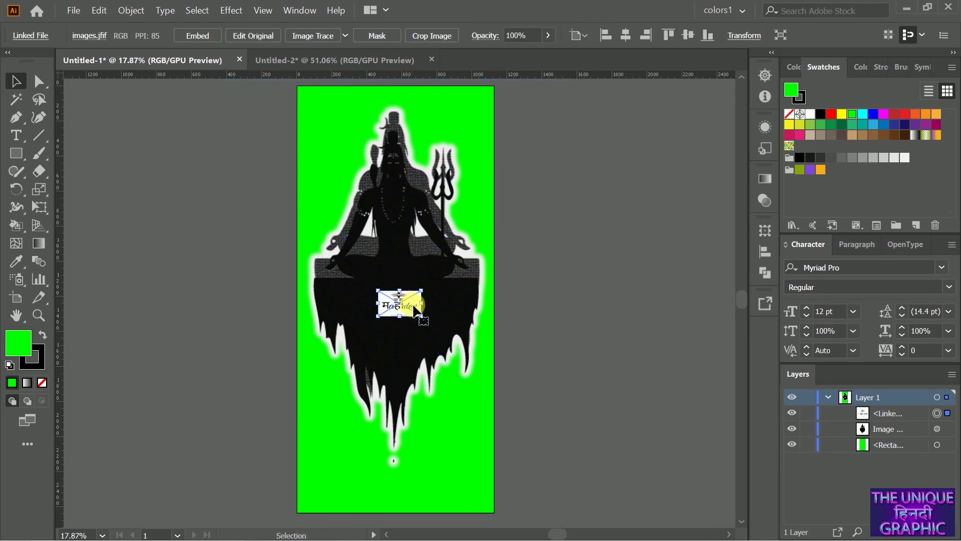
Place the lettering image in the green artwork's lower-right corner and enlarge it to about half the artboard's width.
{"action": "left_click_drag", "start_coordinate": [407, 307], "coordinate": [450, 491]}
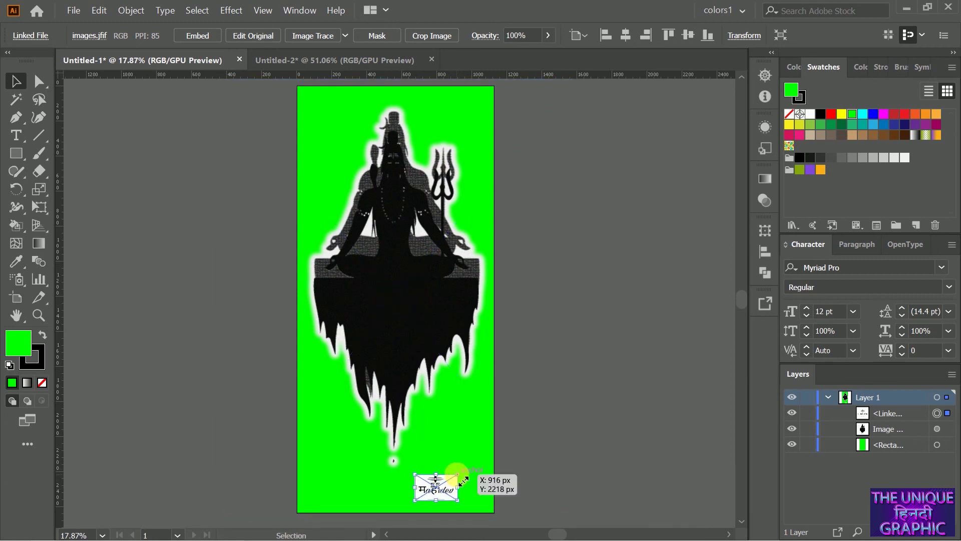
{"action": "left_click_drag", "start_coordinate": [463, 480], "coordinate": [498, 456]}
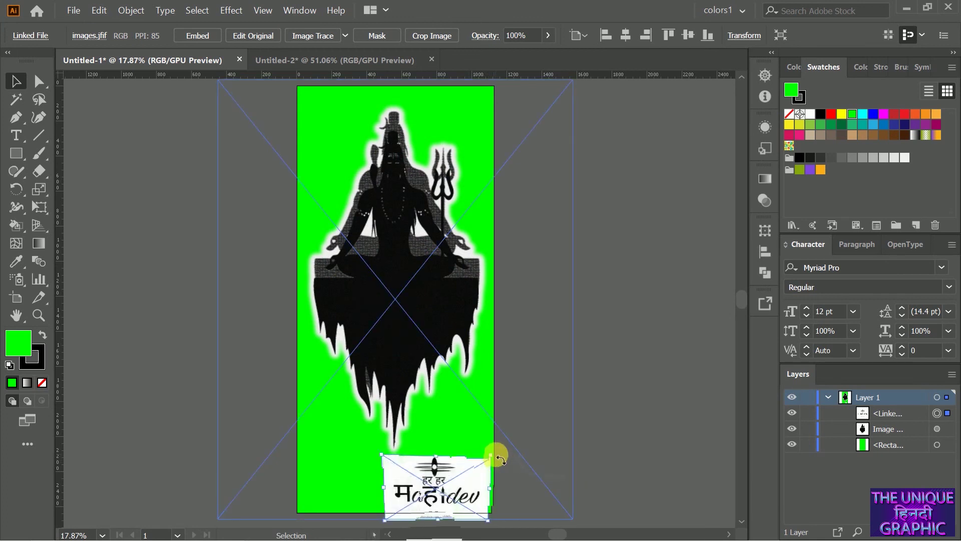
{"action": "left_click_drag", "start_coordinate": [466, 488], "coordinate": [469, 476]}
Image-trace the lettering with the Sketched Art preset and rotate it slightly counterclockwise in the artwork's lower-right corner.
{"action": "left_click", "coordinate": [325, 40]}
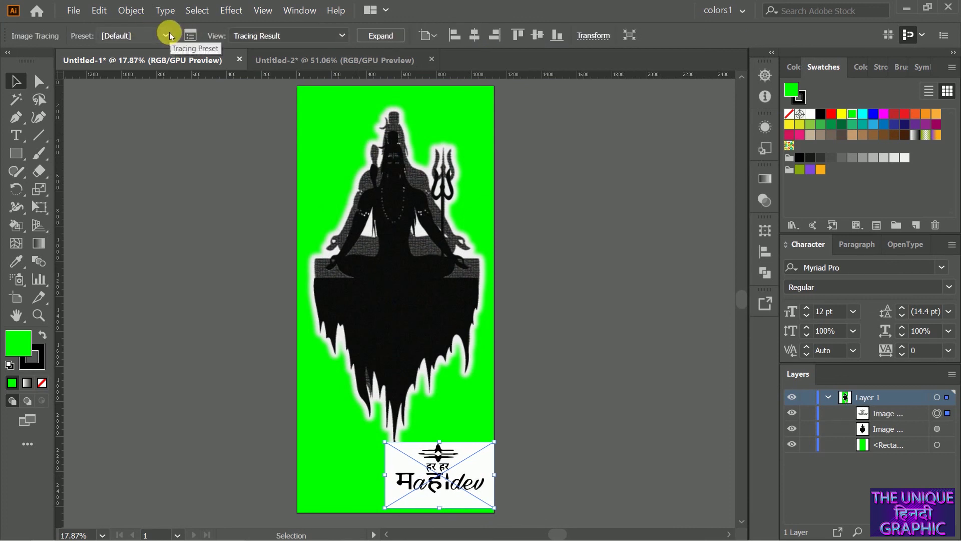
{"action": "left_click", "coordinate": [167, 35]}
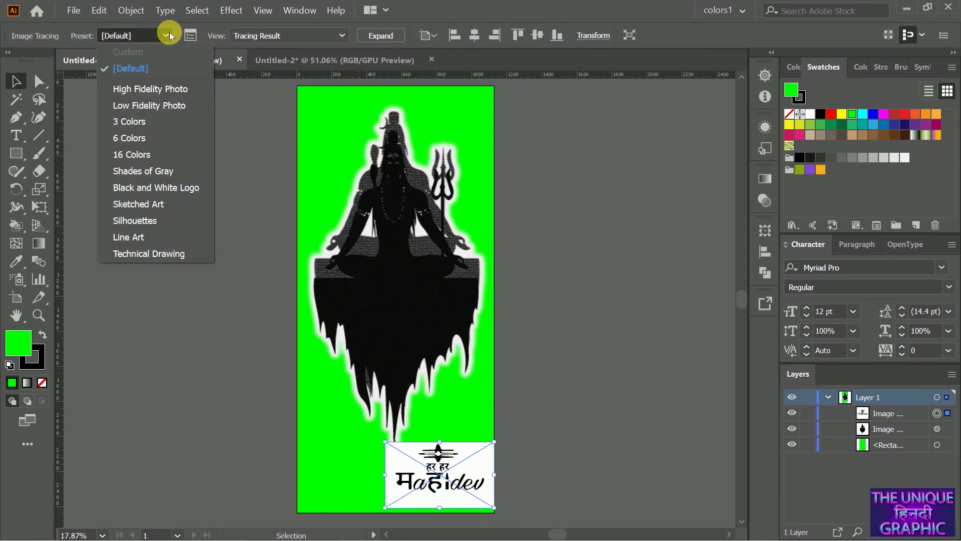
{"action": "left_click", "coordinate": [148, 205]}
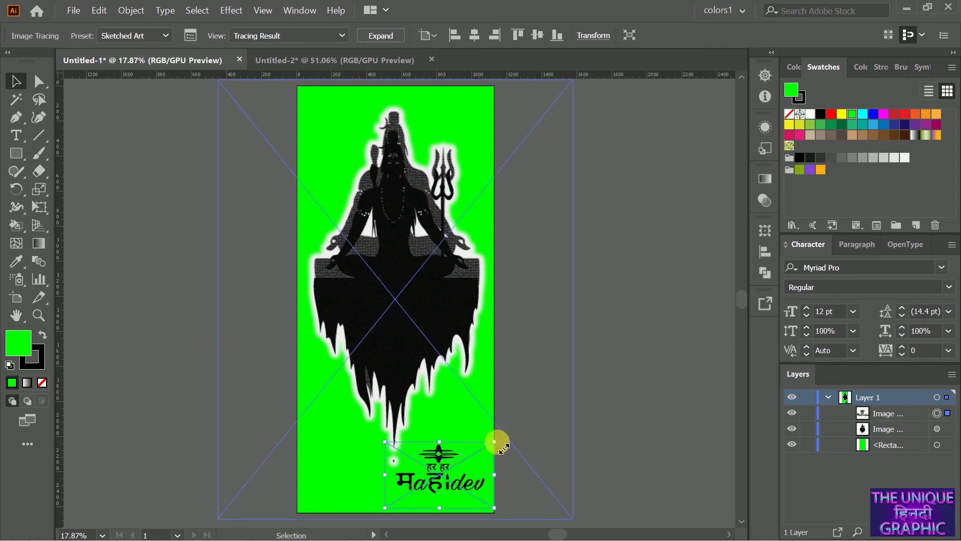
{"action": "left_click_drag", "start_coordinate": [500, 438], "coordinate": [496, 424]}
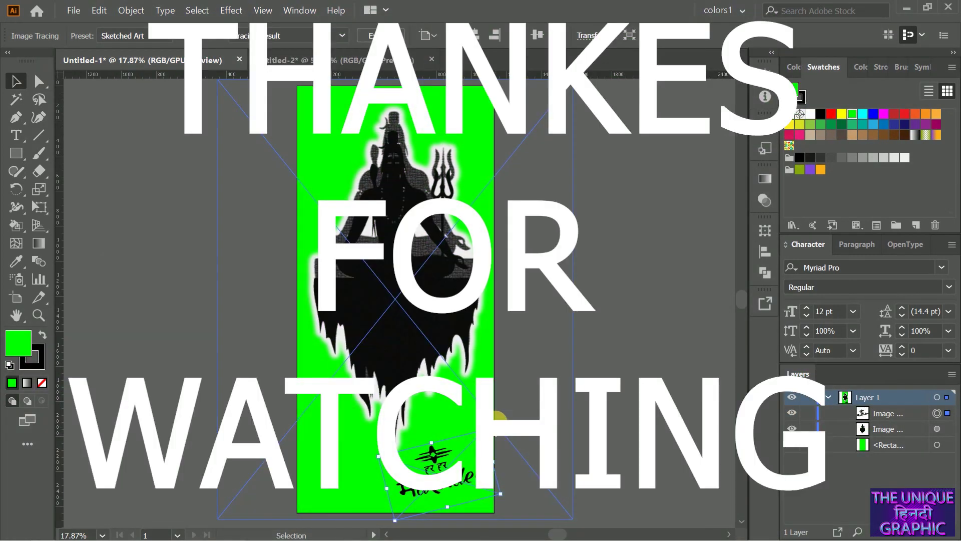